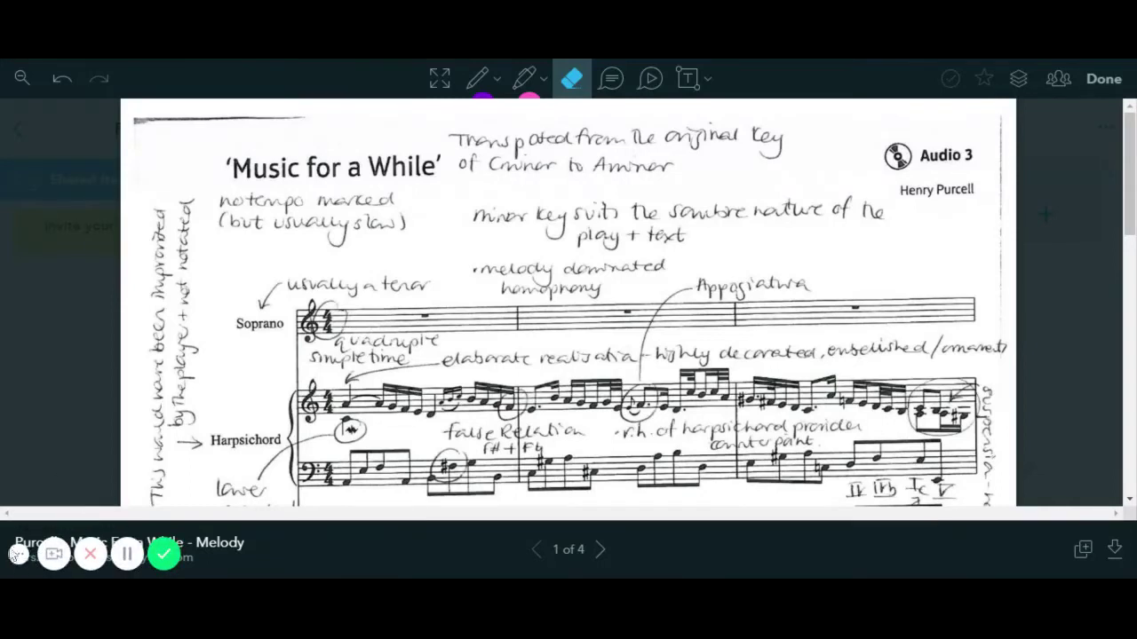
# Step: Highlight the crescendo note in the vocal line in pink, then erase that highlight
pyautogui.click(16, 556)
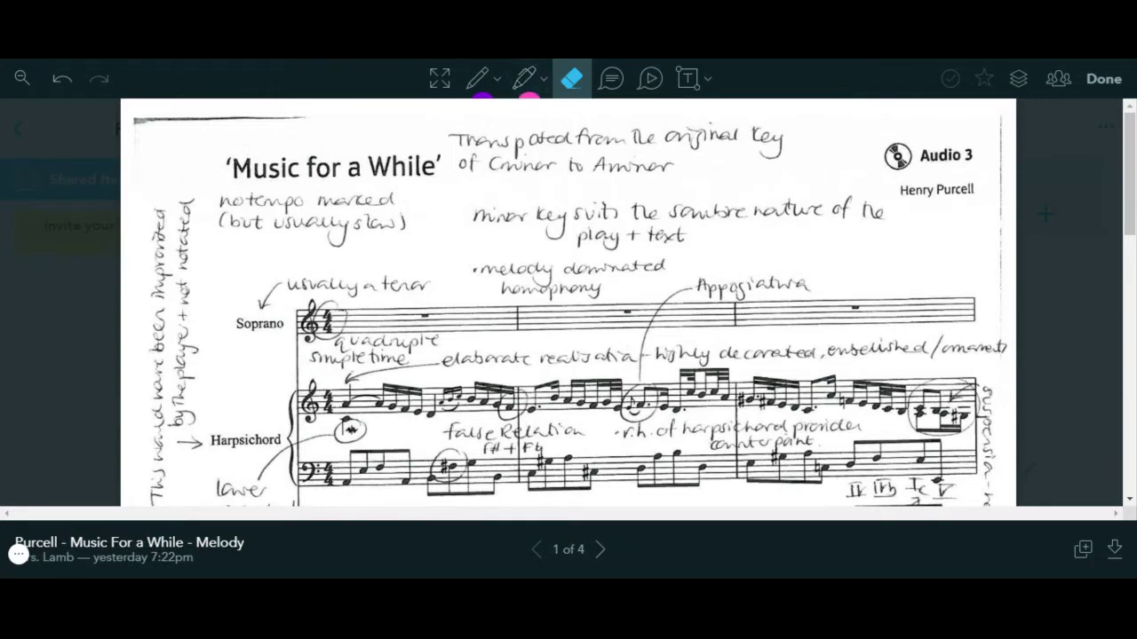
pyautogui.click(523, 78)
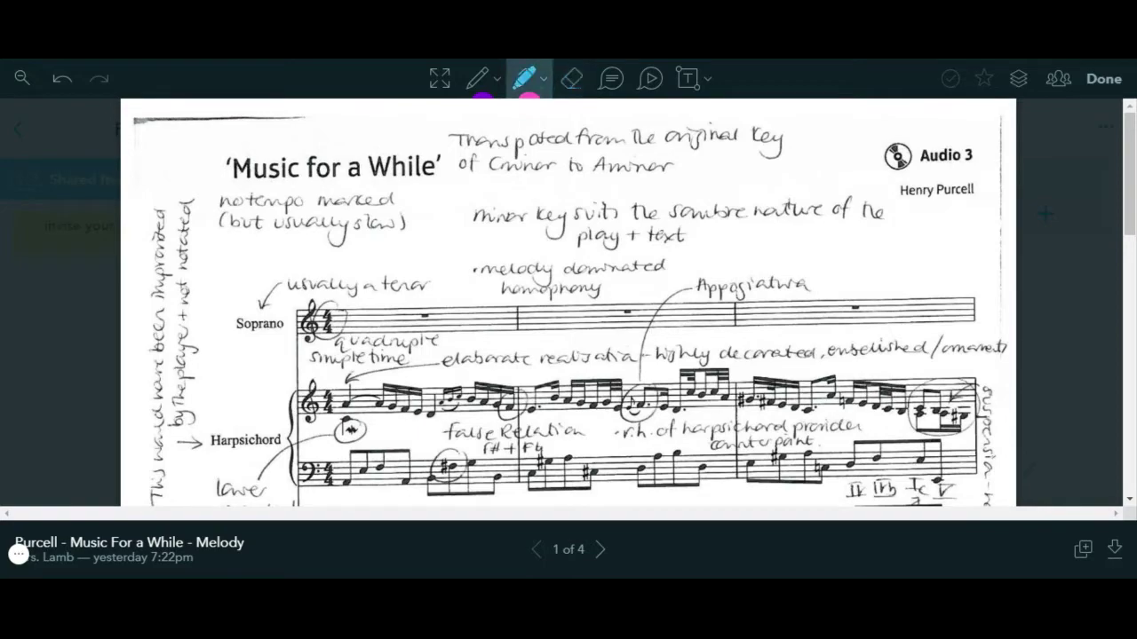
pyautogui.scroll(-5, 568, 302)
pyautogui.scroll(-2, 568, 302)
pyautogui.moveTo(506, 326); pyautogui.dragTo(570, 326)
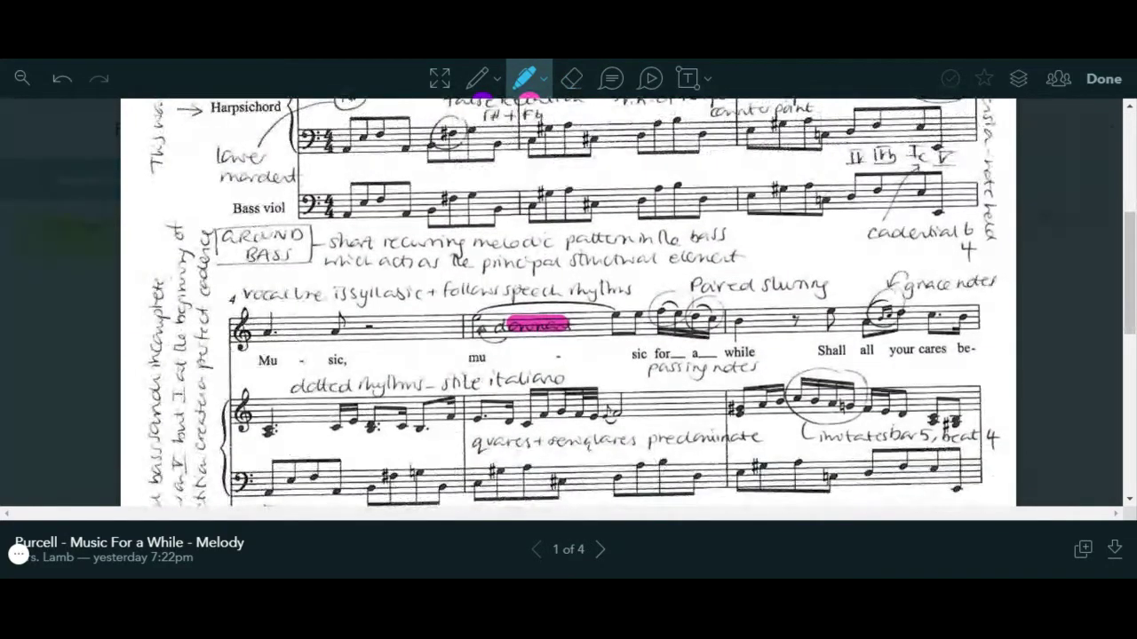
pyautogui.click(571, 79)
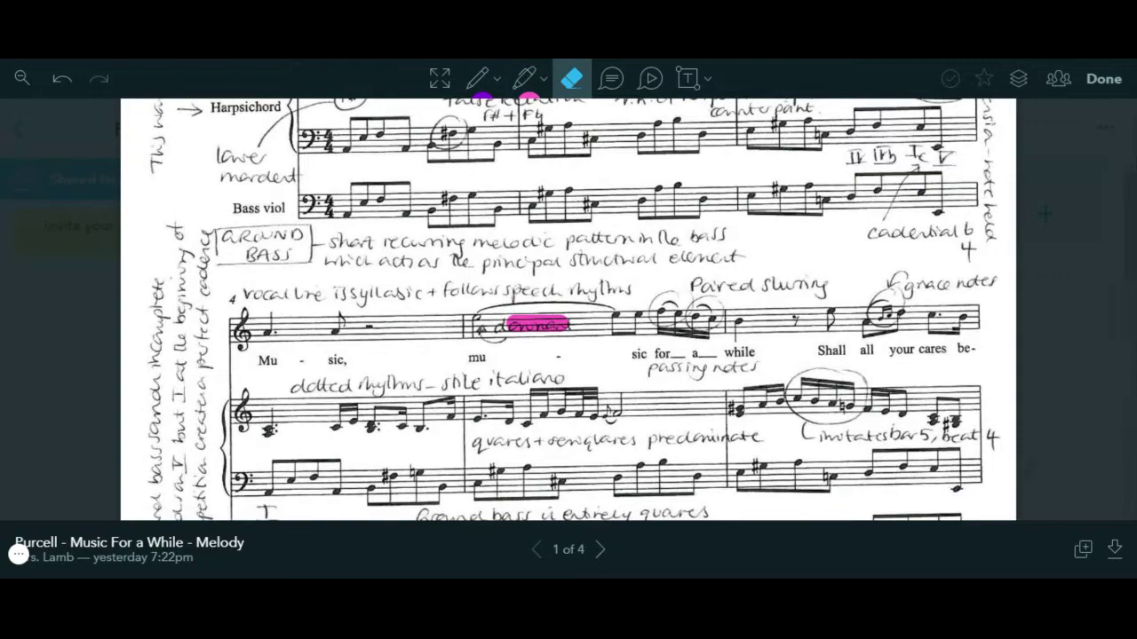
pyautogui.moveTo(506, 326); pyautogui.dragTo(568, 326)
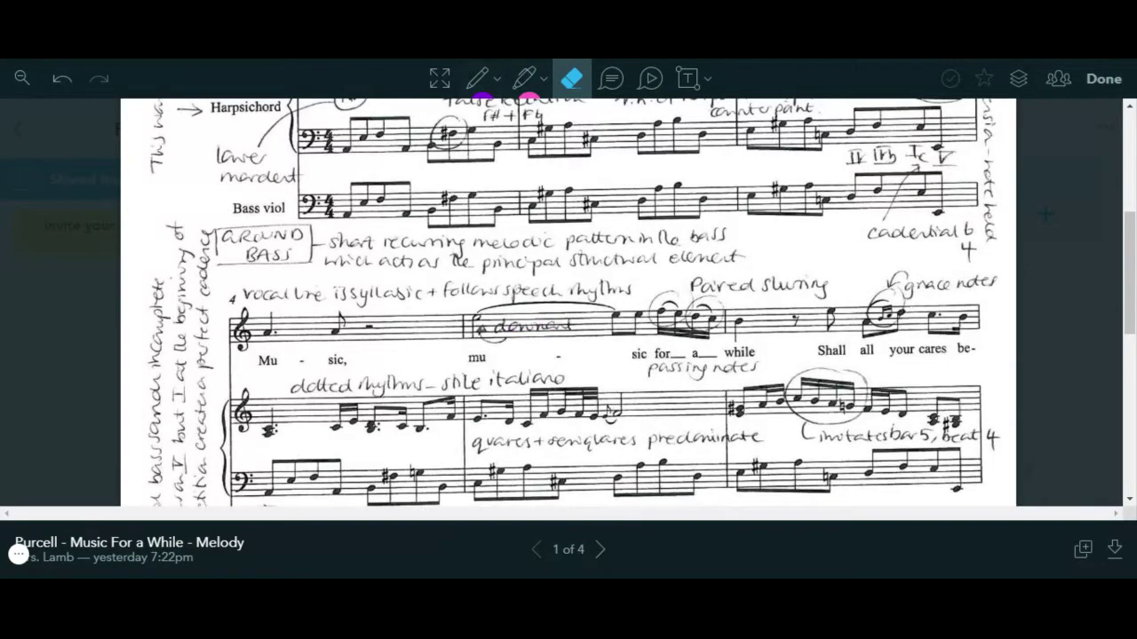
# Step: Highlight the note above the final 'all' in pink and move on to page 2
pyautogui.scroll(-6, 569, 302)
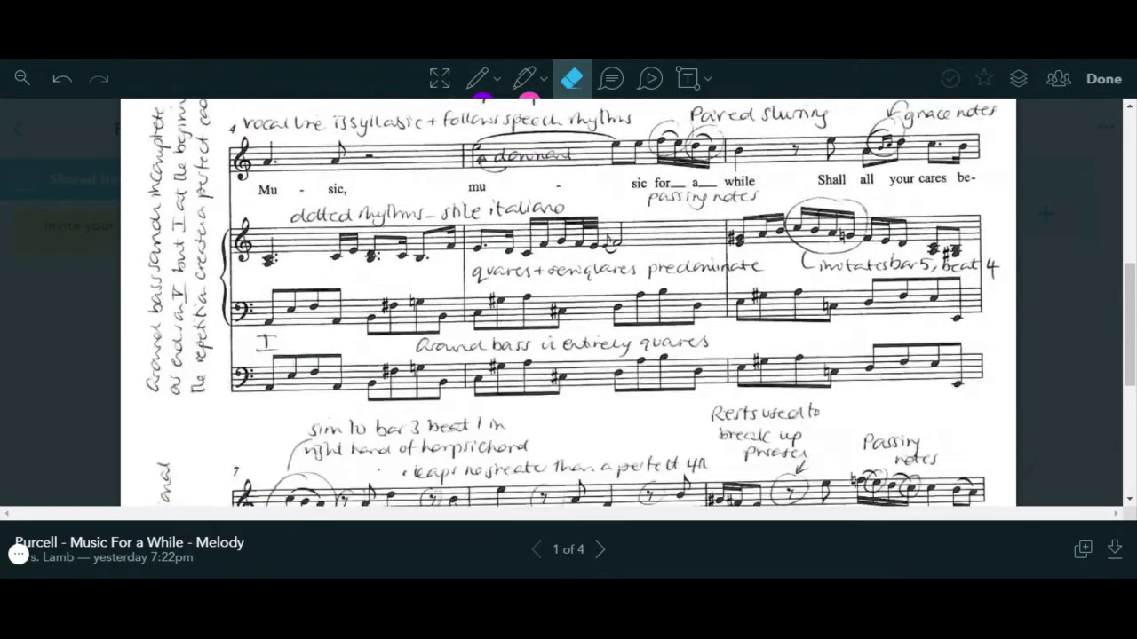
pyautogui.click(524, 78)
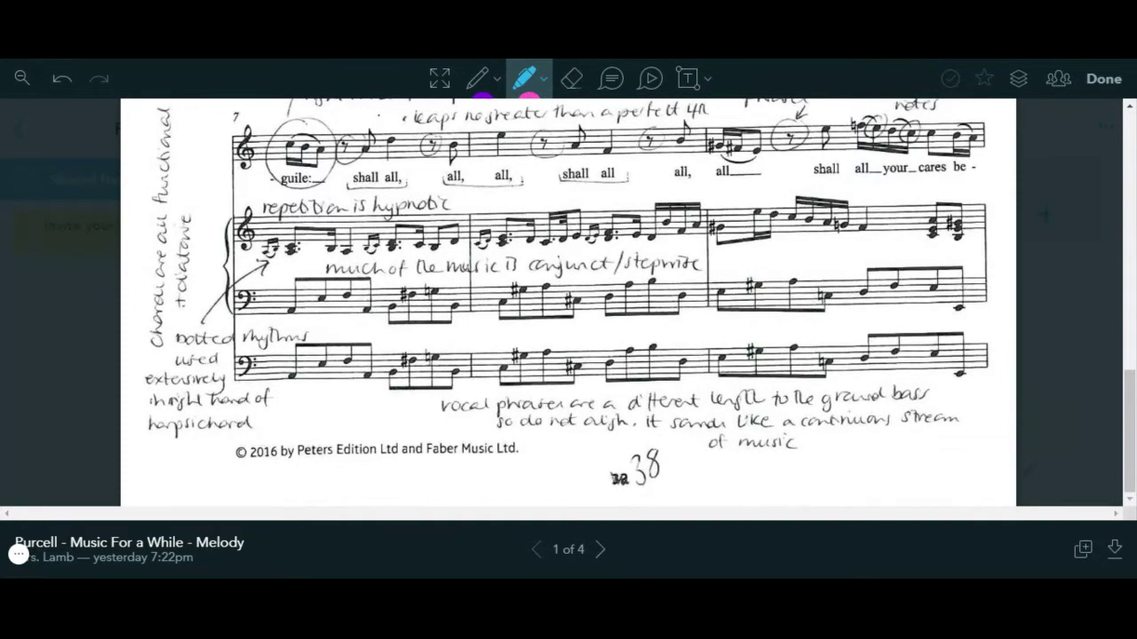
pyautogui.moveTo(762, 144); pyautogui.dragTo(768, 174)
pyautogui.scroll(-1, 568, 302)
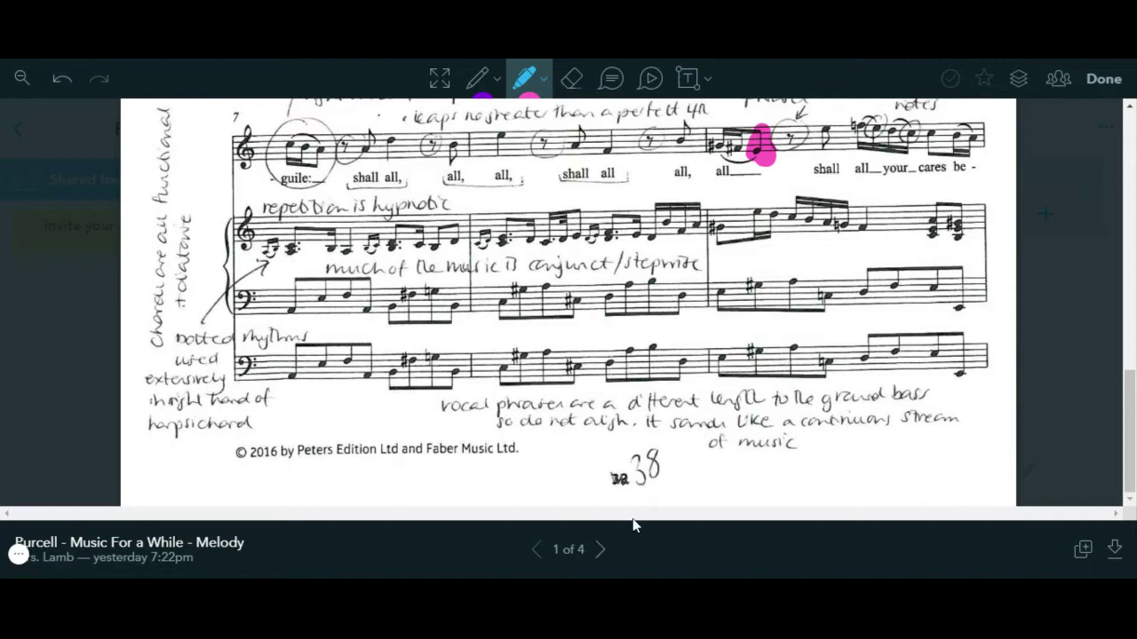
pyautogui.click(599, 550)
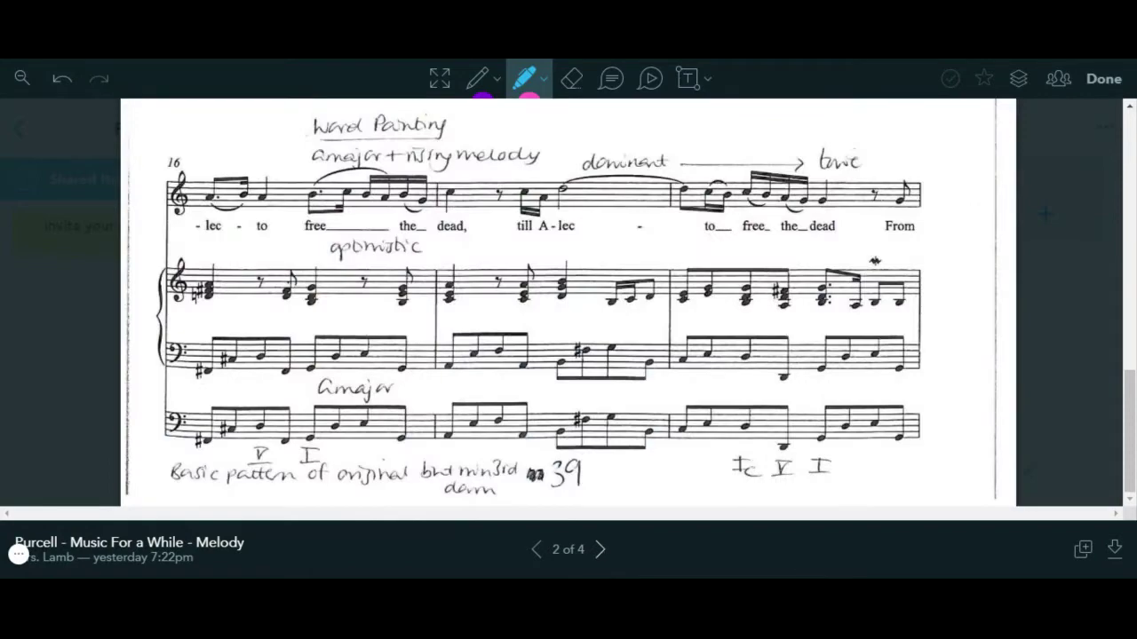
# Step: Highlight in pink the notes on 'Won', 'pains' and 'd'ring' in bars 11–12
pyautogui.scroll(10, 568, 302)
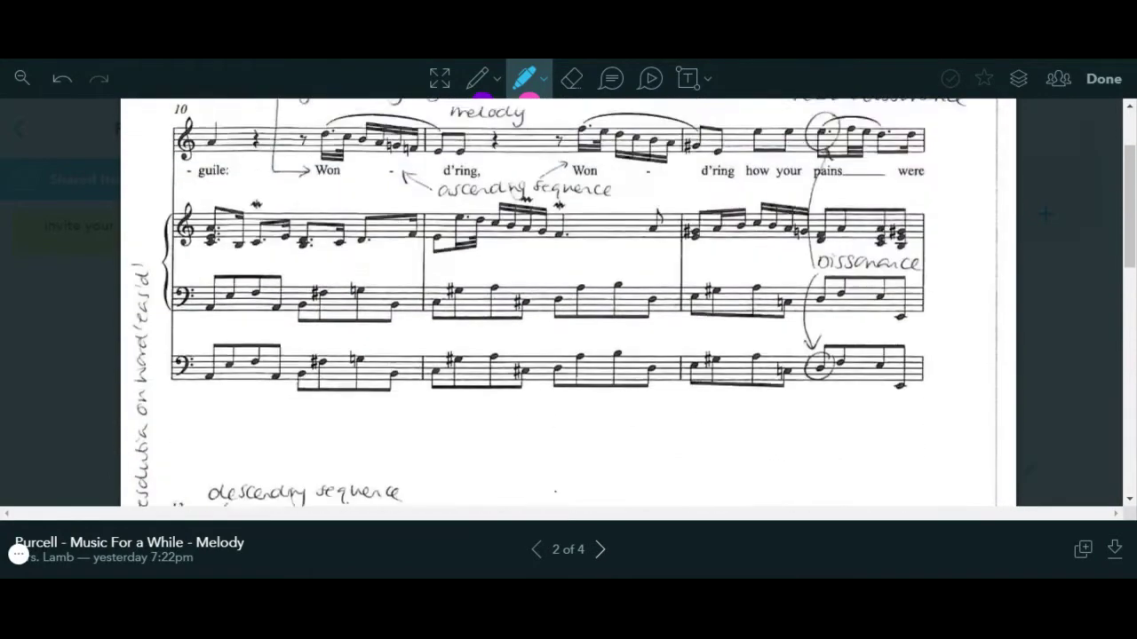
pyautogui.scroll(3, 569, 302)
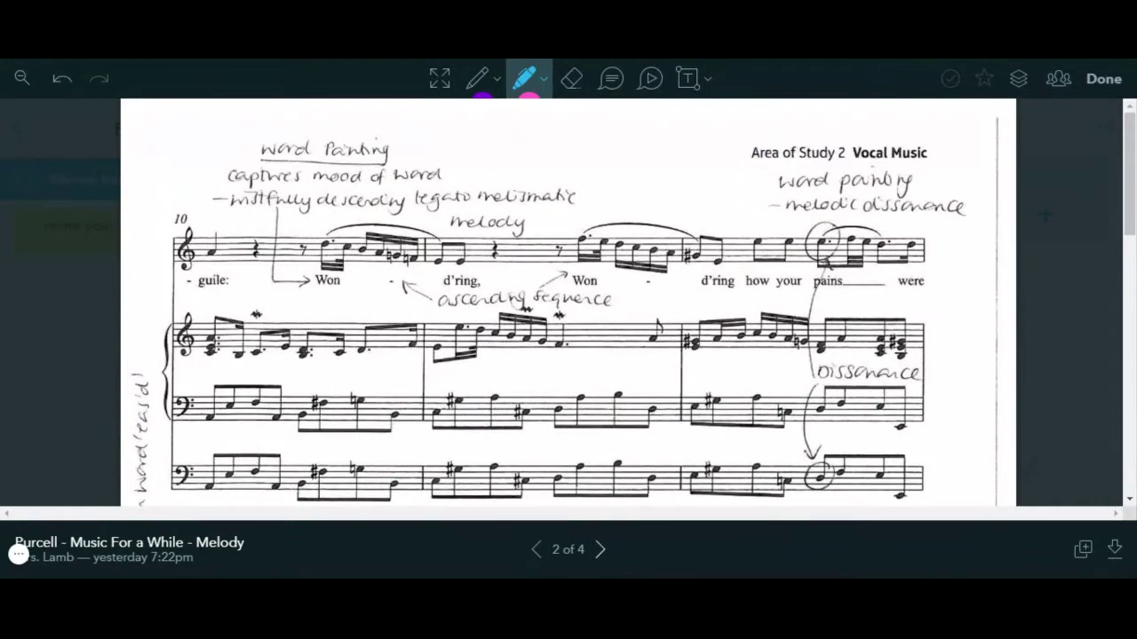
pyautogui.moveTo(593, 251)
pyautogui.mouseDown()
pyautogui.moveTo(586, 231)
pyautogui.moveTo(601, 232)
pyautogui.moveTo(579, 234)
pyautogui.mouseUp()
pyautogui.moveTo(842, 248)
pyautogui.mouseDown()
pyautogui.moveTo(854, 233)
pyautogui.moveTo(860, 245)
pyautogui.mouseUp()
pyautogui.moveTo(712, 254)
pyautogui.mouseDown()
pyautogui.moveTo(728, 268)
pyautogui.moveTo(719, 264)
pyautogui.mouseUp()
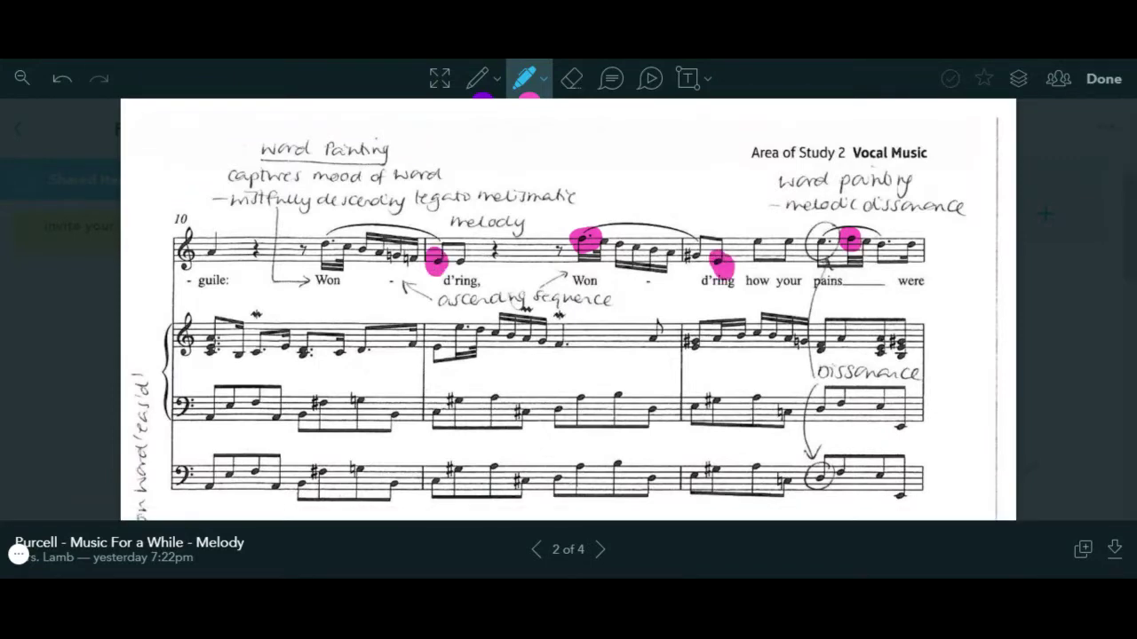
# Step: Advance through page 3 to page 4 and scroll up to bar 28
pyautogui.scroll(-5, 568, 302)
pyautogui.scroll(-3, 568, 302)
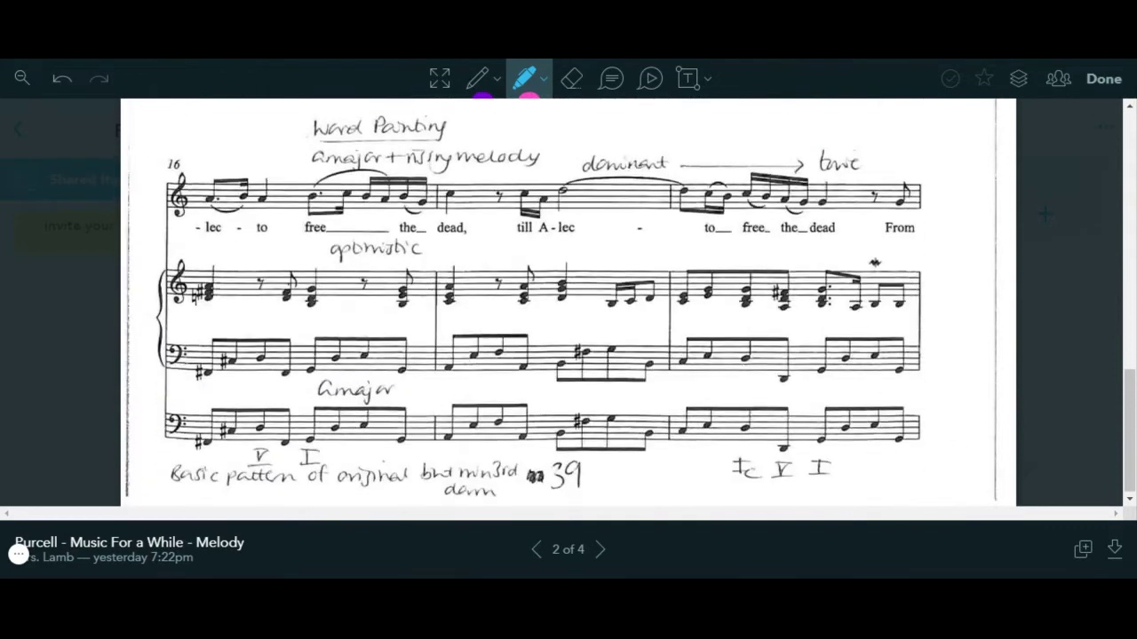
pyautogui.click(600, 549)
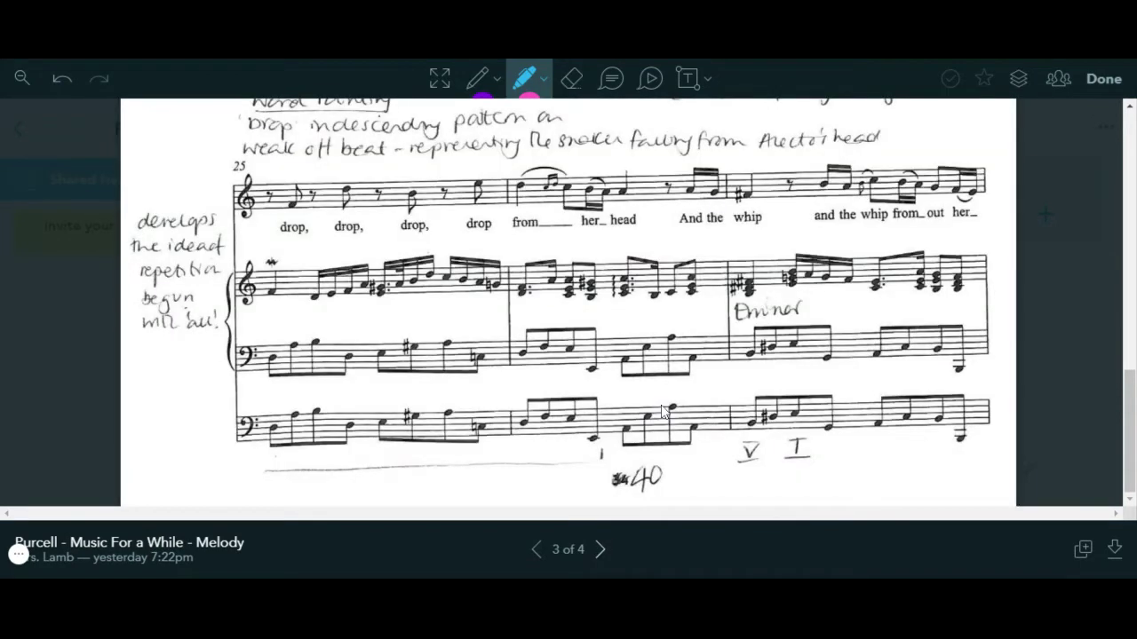
pyautogui.click(601, 550)
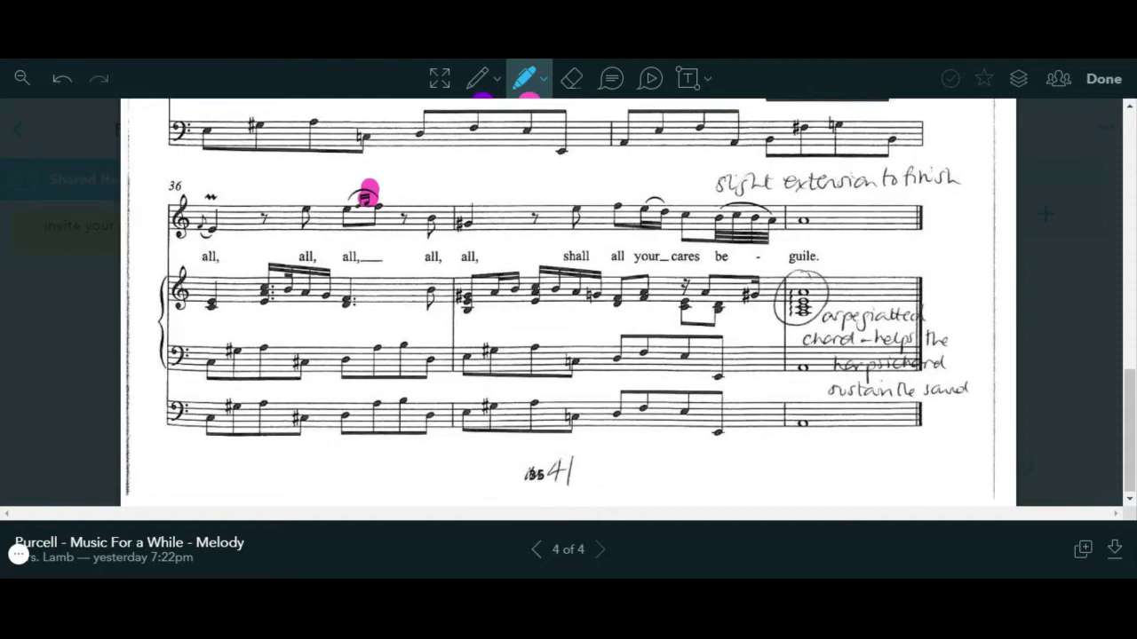
pyautogui.scroll(8, 568, 302)
pyautogui.scroll(5, 568, 301)
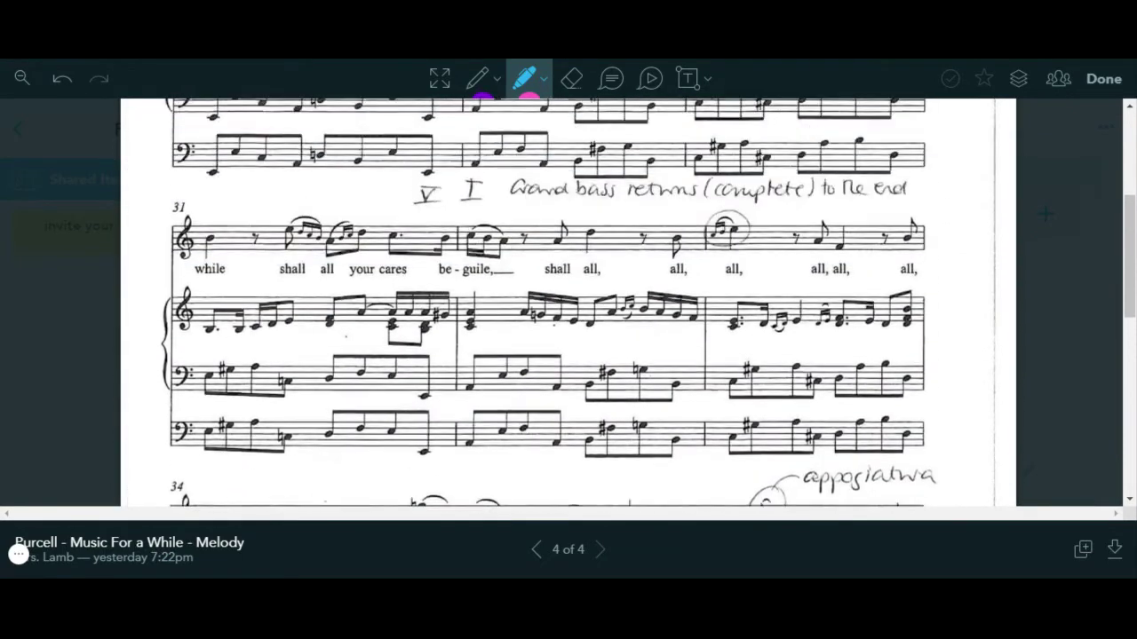
pyautogui.scroll(3, 568, 302)
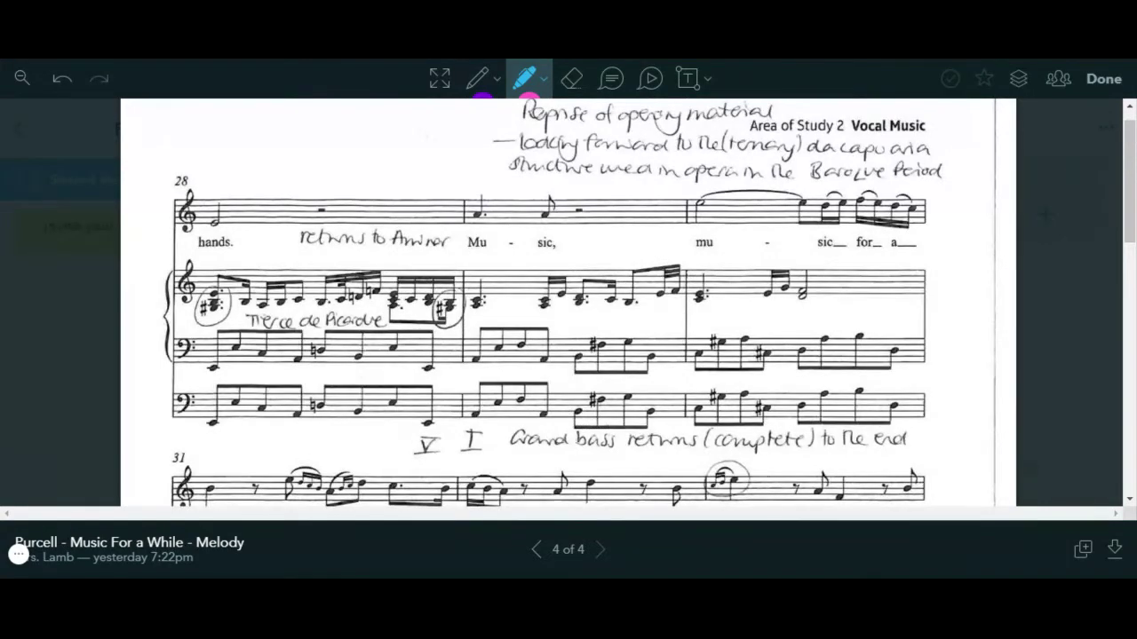
# Step: Highlight bar 34's melody from 'shall' to 'guile' and the bar 36 grace notes in pink
pyautogui.moveTo(826, 206)
pyautogui.mouseDown()
pyautogui.moveTo(854, 197)
pyautogui.moveTo(927, 211)
pyautogui.mouseUp()
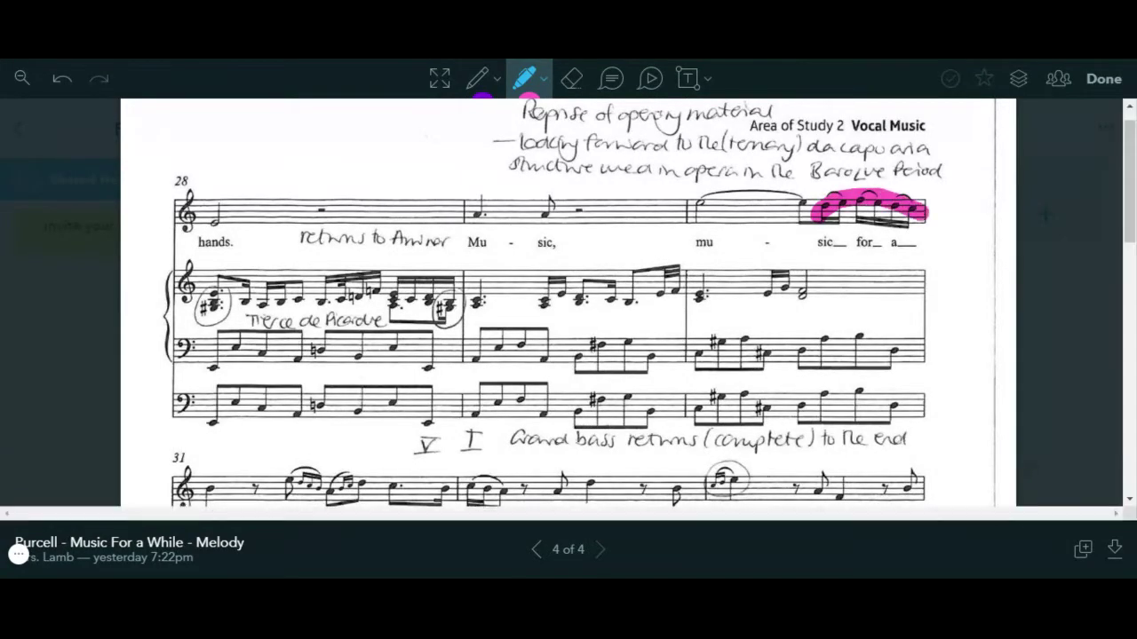
pyautogui.scroll(-5, 568, 301)
pyautogui.scroll(-3, 568, 302)
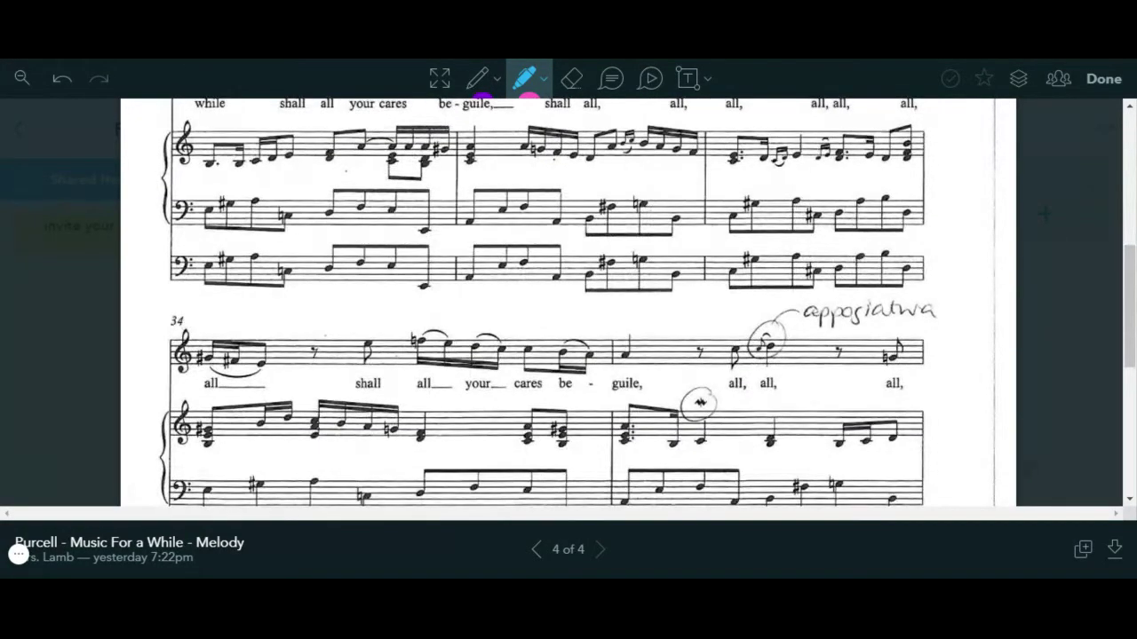
pyautogui.moveTo(359, 348)
pyautogui.mouseDown()
pyautogui.moveTo(401, 332)
pyautogui.moveTo(637, 355)
pyautogui.mouseUp()
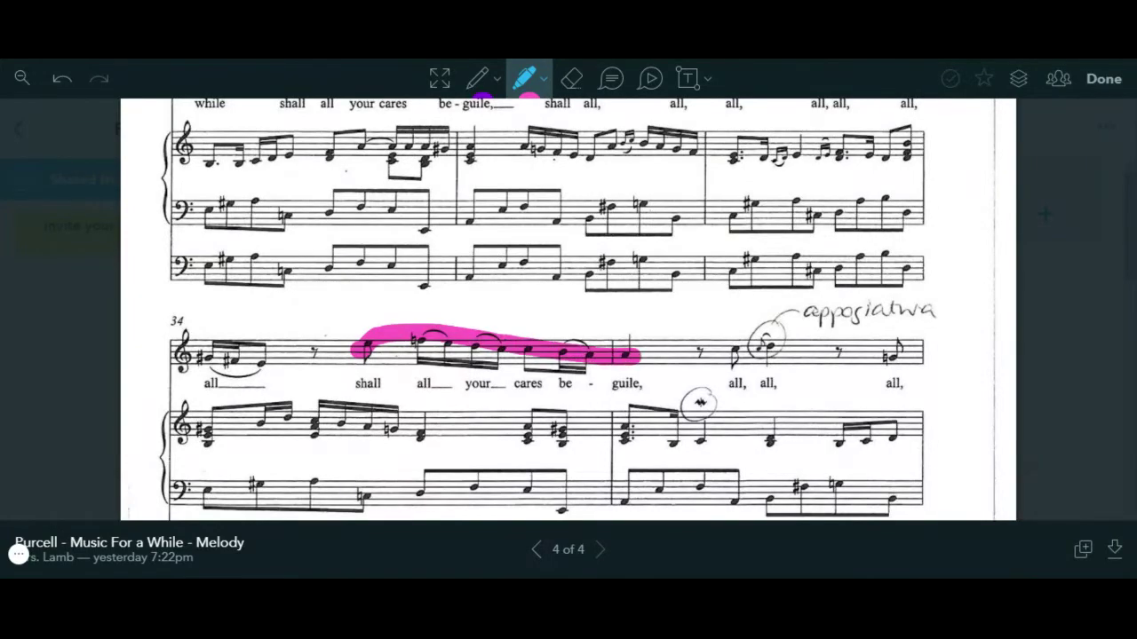
pyautogui.scroll(1, 568, 302)
pyautogui.scroll(-4, 568, 302)
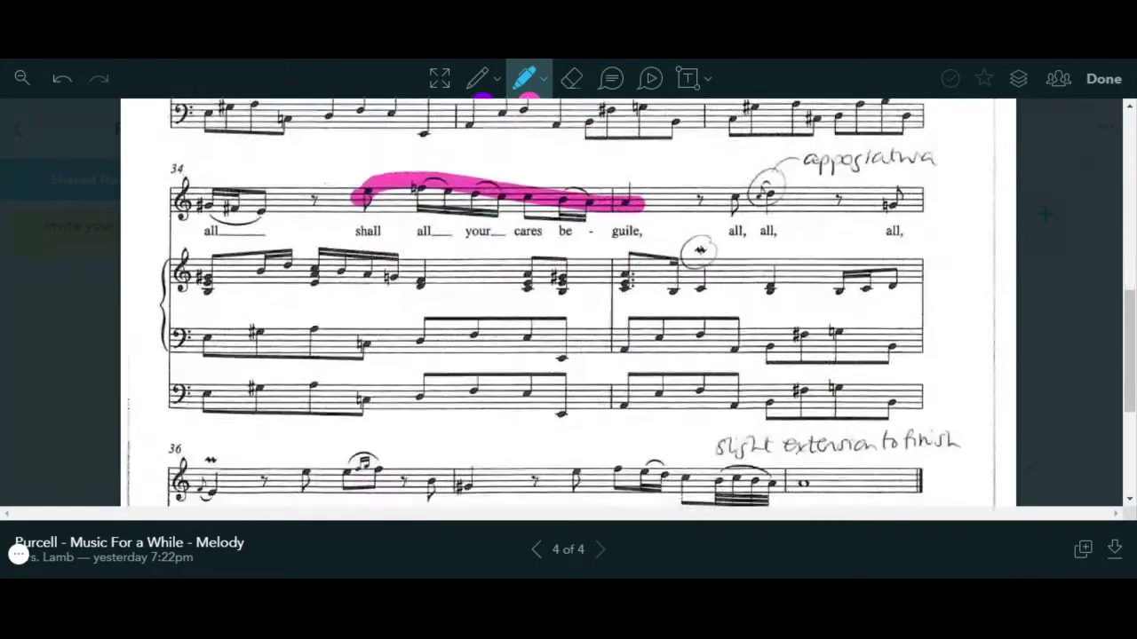
pyautogui.click(366, 457)
# Step: Highlight the repeated 'shall all, all' notes in bars 32–33 in pink
pyautogui.scroll(-2, 568, 302)
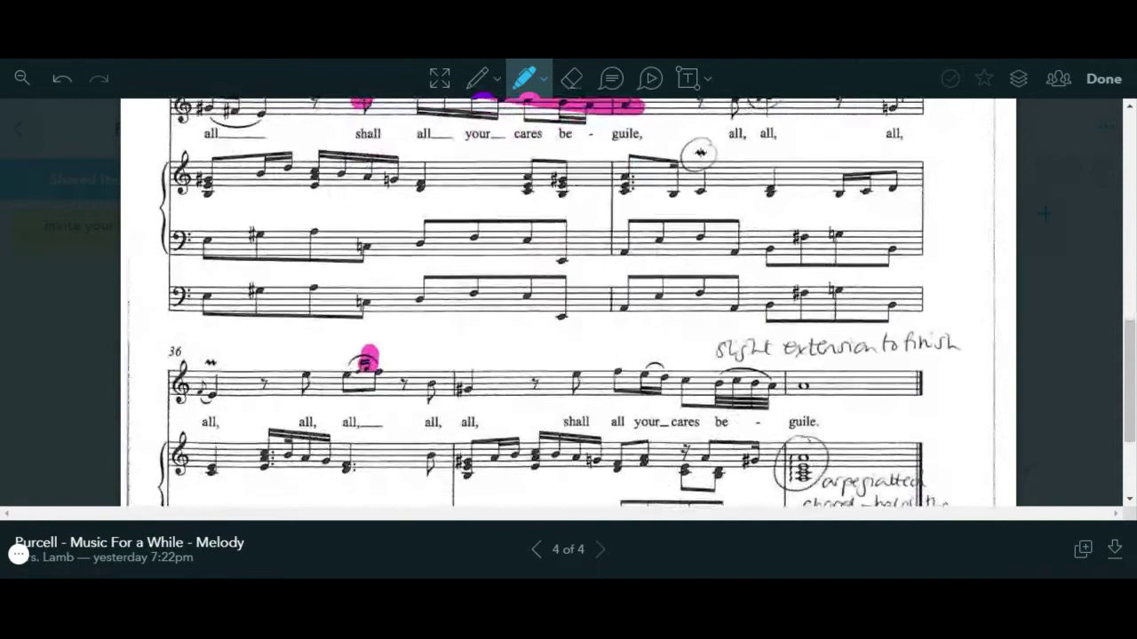
pyautogui.scroll(3, 569, 302)
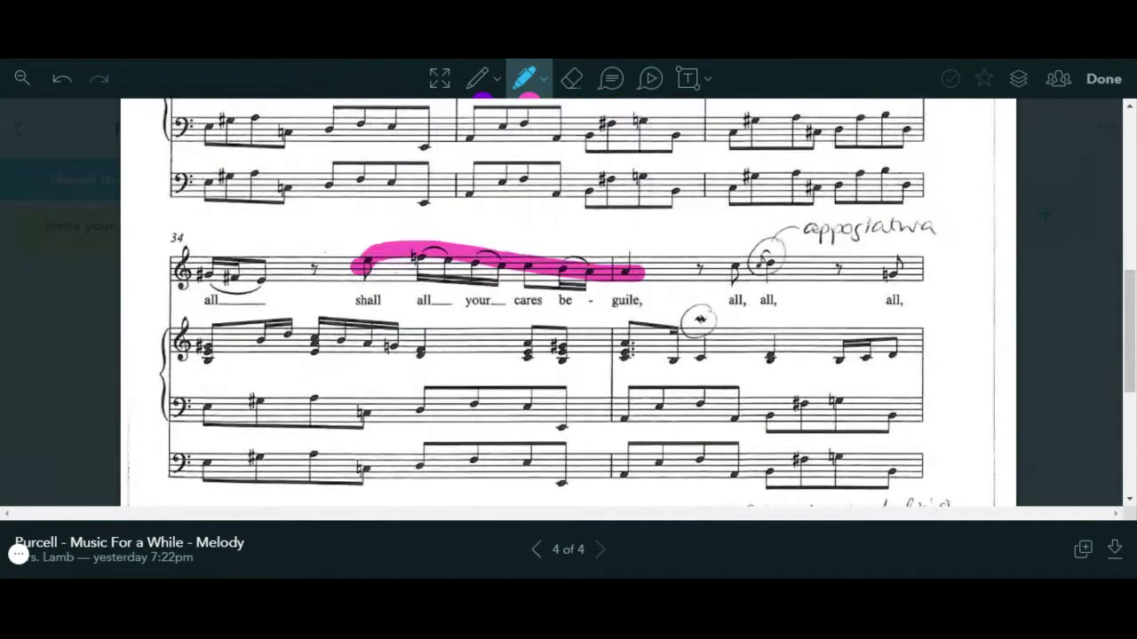
pyautogui.scroll(5, 569, 302)
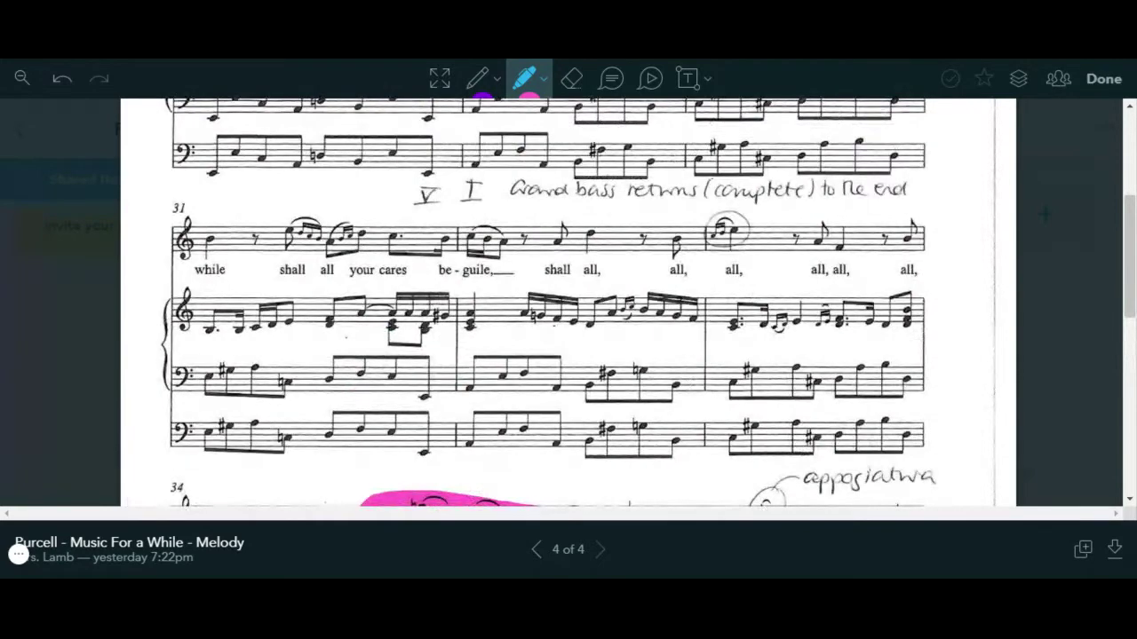
pyautogui.moveTo(539, 246); pyautogui.dragTo(595, 225)
pyautogui.moveTo(673, 250); pyautogui.dragTo(735, 227)
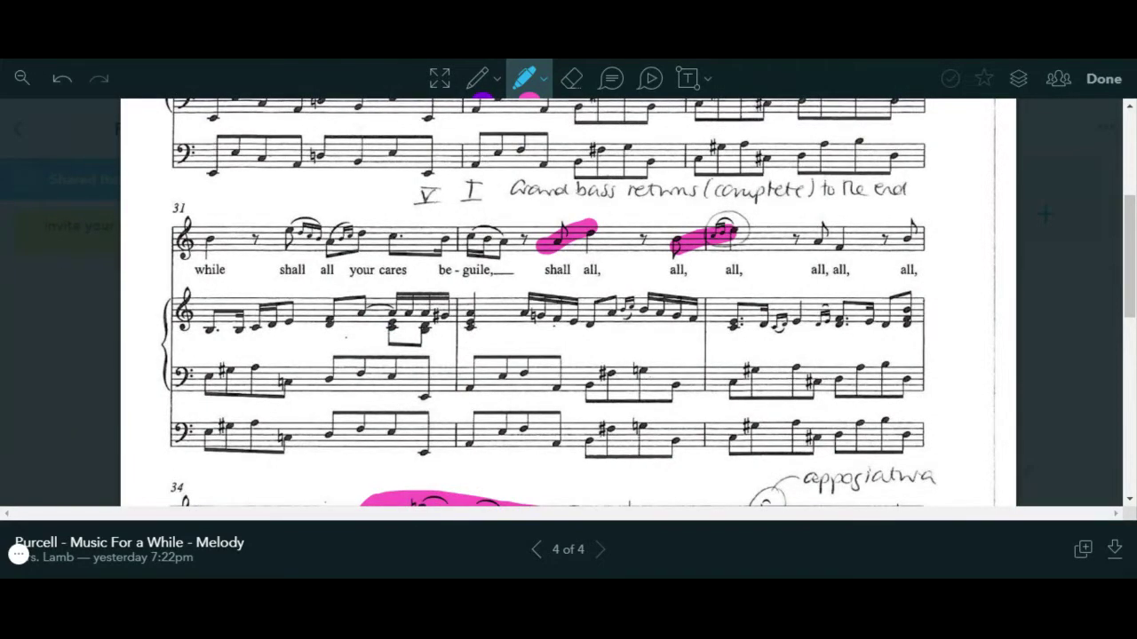
pyautogui.moveTo(813, 229); pyautogui.dragTo(863, 253)
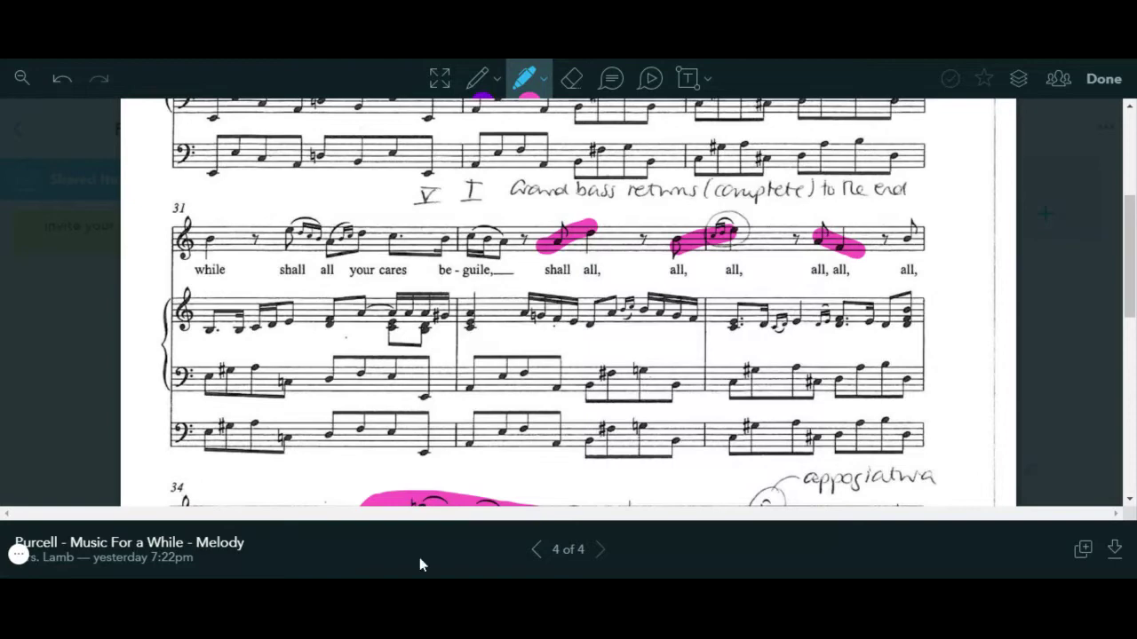
# Step: Go back three pages to page 1 and scroll down to the bar 4 system
pyautogui.click(533, 554)
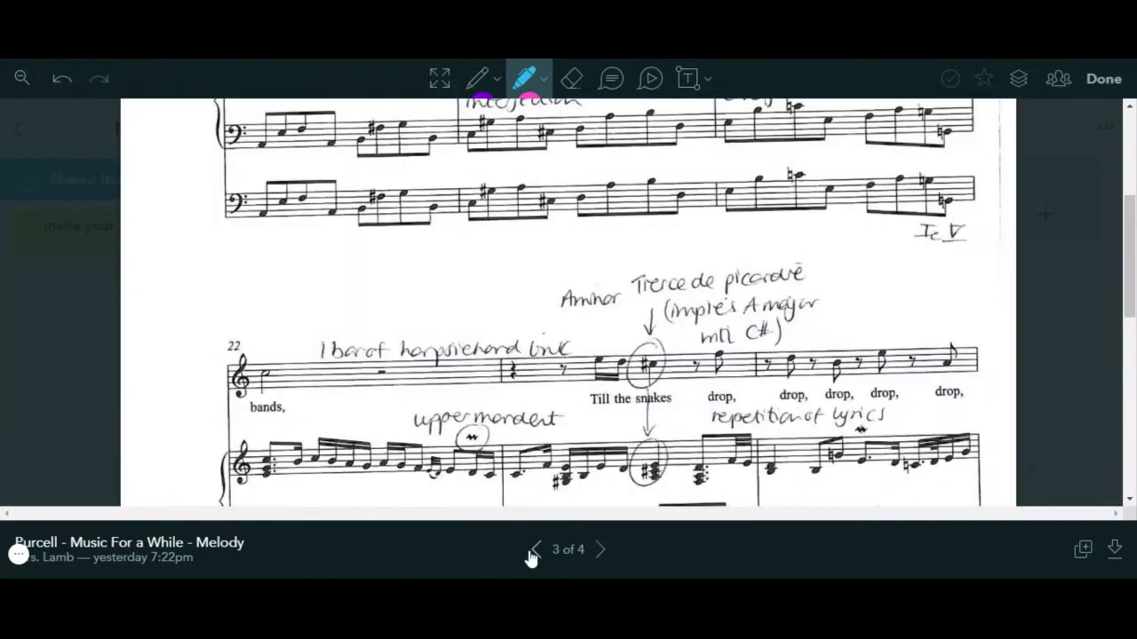
pyautogui.click(533, 552)
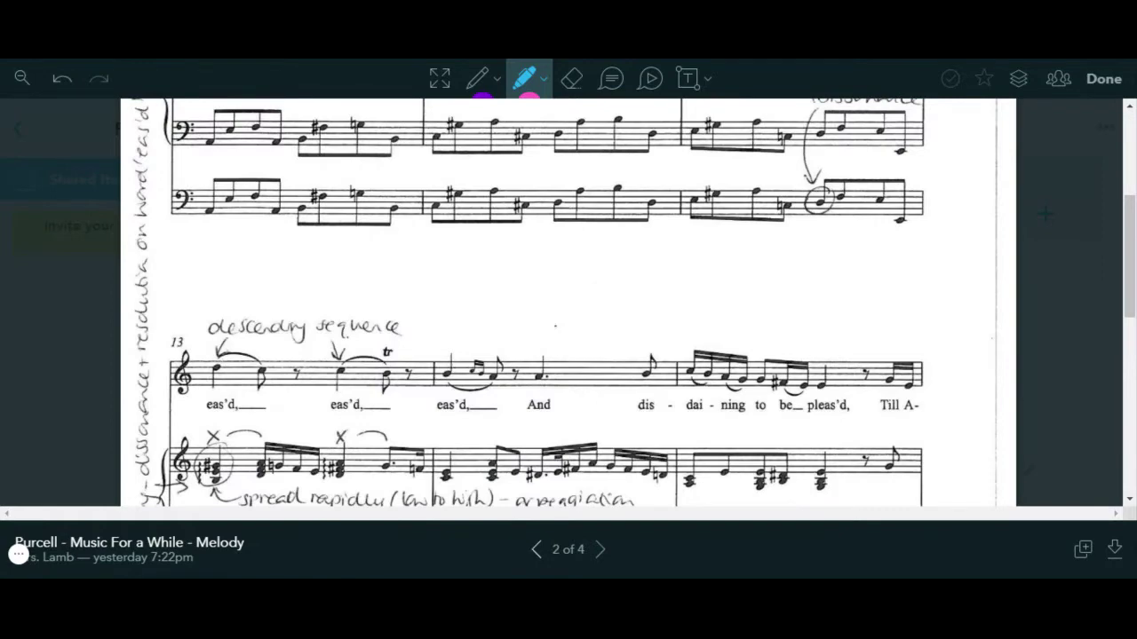
pyautogui.click(533, 551)
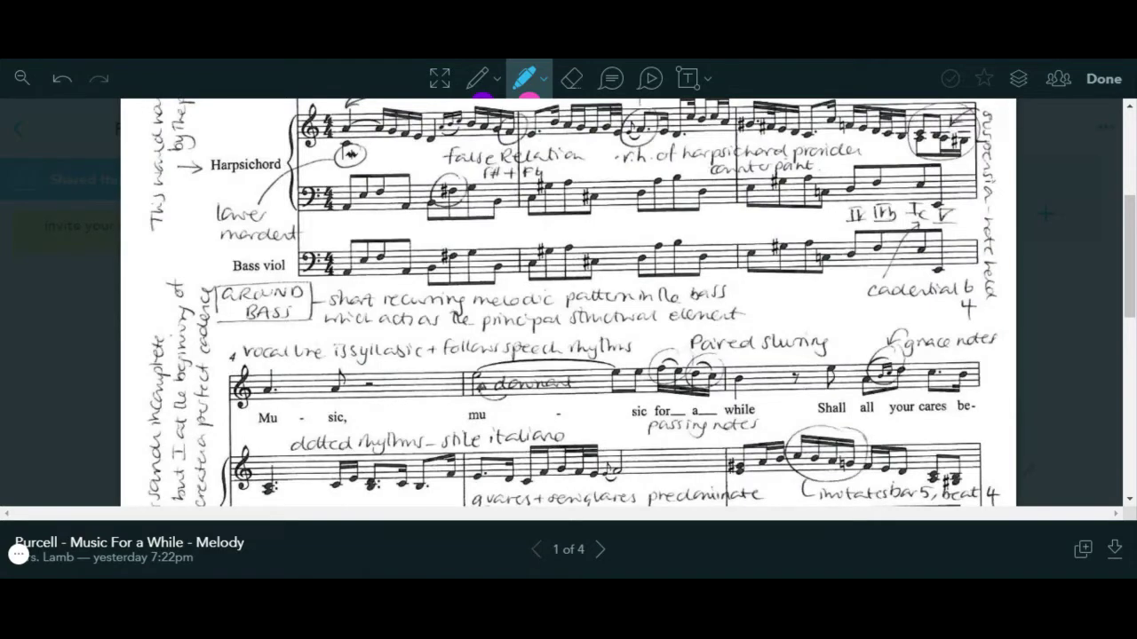
pyautogui.scroll(-5, 568, 301)
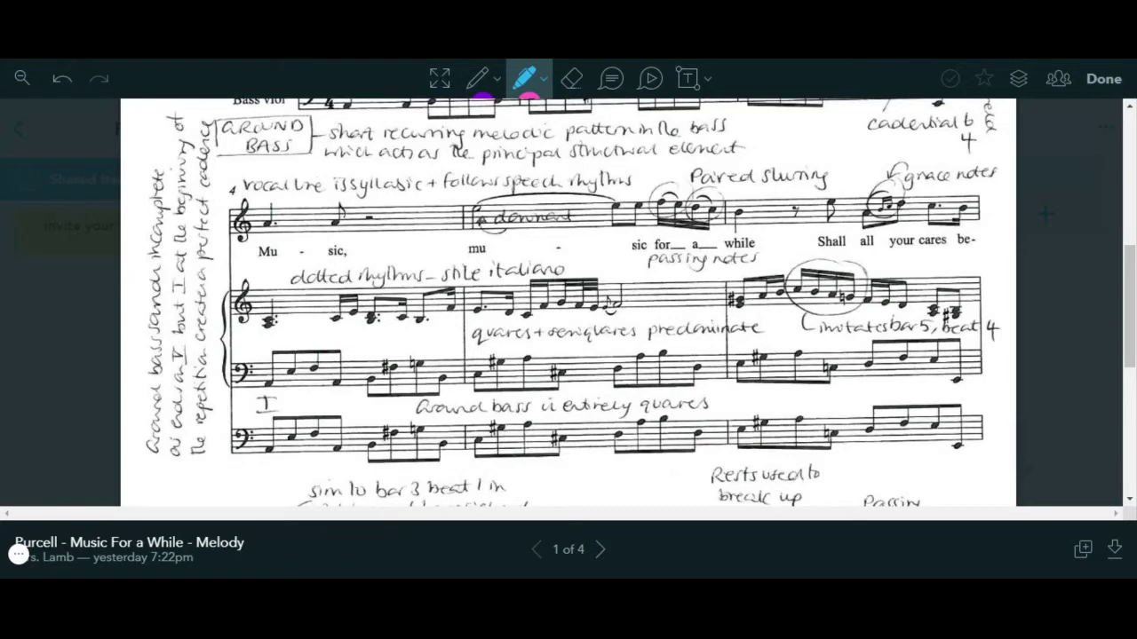
# Step: Highlight the slurred 'sic for a' notes and the 'passing notes' label beneath them in pink
pyautogui.moveTo(676, 188)
pyautogui.mouseDown()
pyautogui.moveTo(680, 224)
pyautogui.moveTo(711, 215)
pyautogui.moveTo(712, 231)
pyautogui.mouseUp()
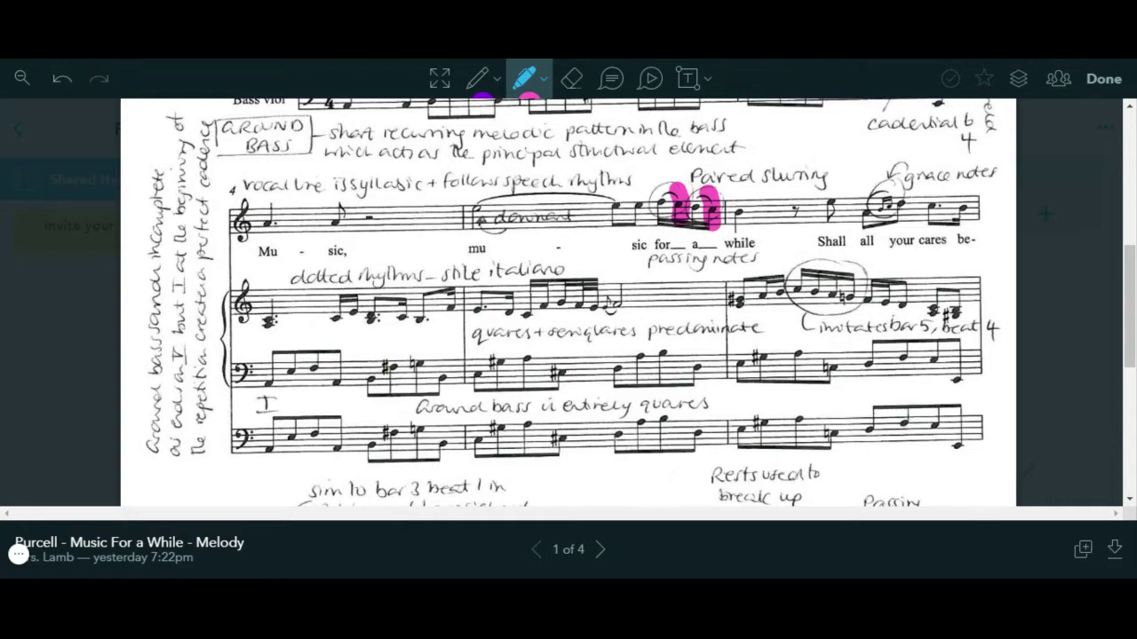
pyautogui.moveTo(632, 260); pyautogui.dragTo(771, 260)
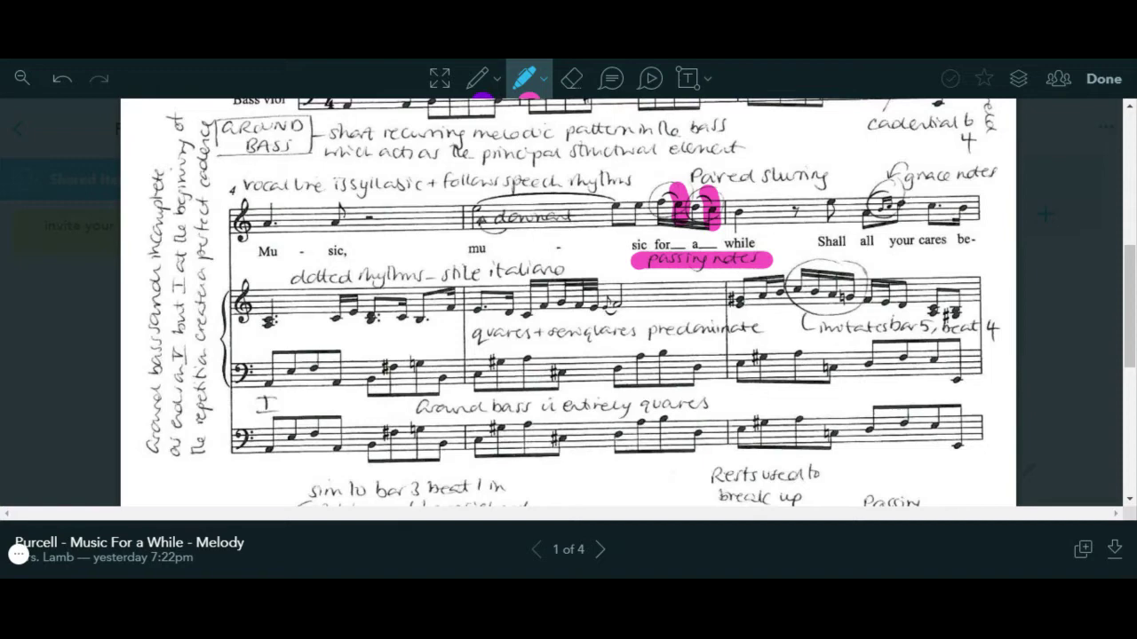
# Step: Switch to the pen and circle the vocal-line rests in bars 4–5 in purple
pyautogui.click(477, 78)
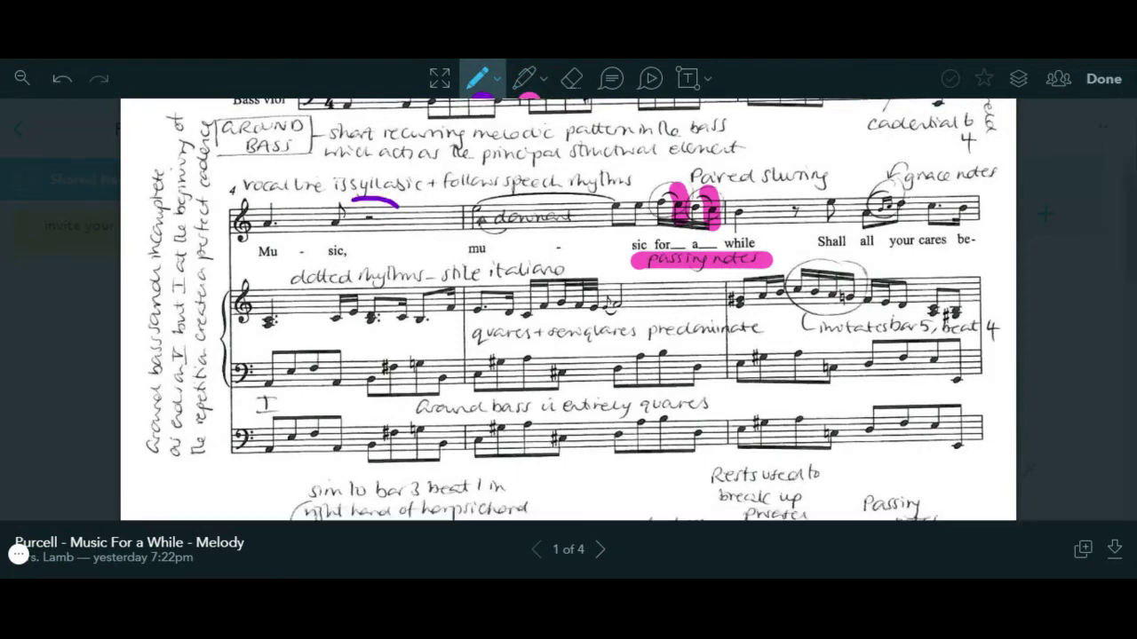
pyautogui.moveTo(354, 199)
pyautogui.mouseDown()
pyautogui.moveTo(398, 247)
pyautogui.moveTo(401, 191)
pyautogui.mouseUp()
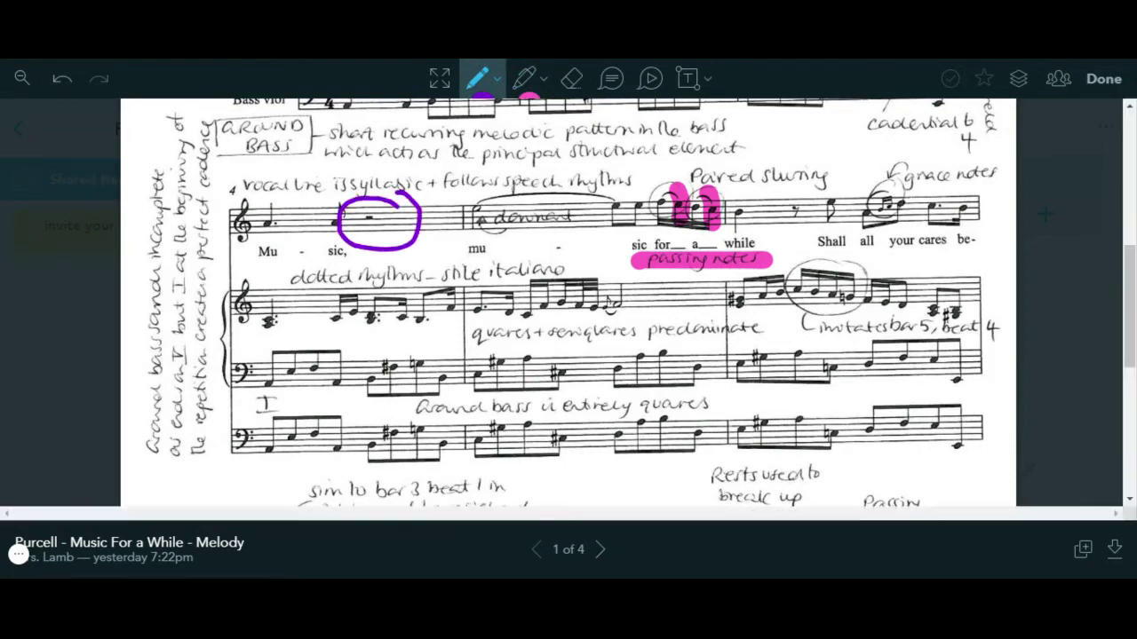
pyautogui.moveTo(795, 183)
pyautogui.mouseDown()
pyautogui.moveTo(765, 234)
pyautogui.moveTo(805, 224)
pyautogui.moveTo(792, 182)
pyautogui.mouseUp()
# Step: Circle the four vocal rests around the 'shall all' phrases in bars 7–9 in purple
pyautogui.scroll(-2, 568, 302)
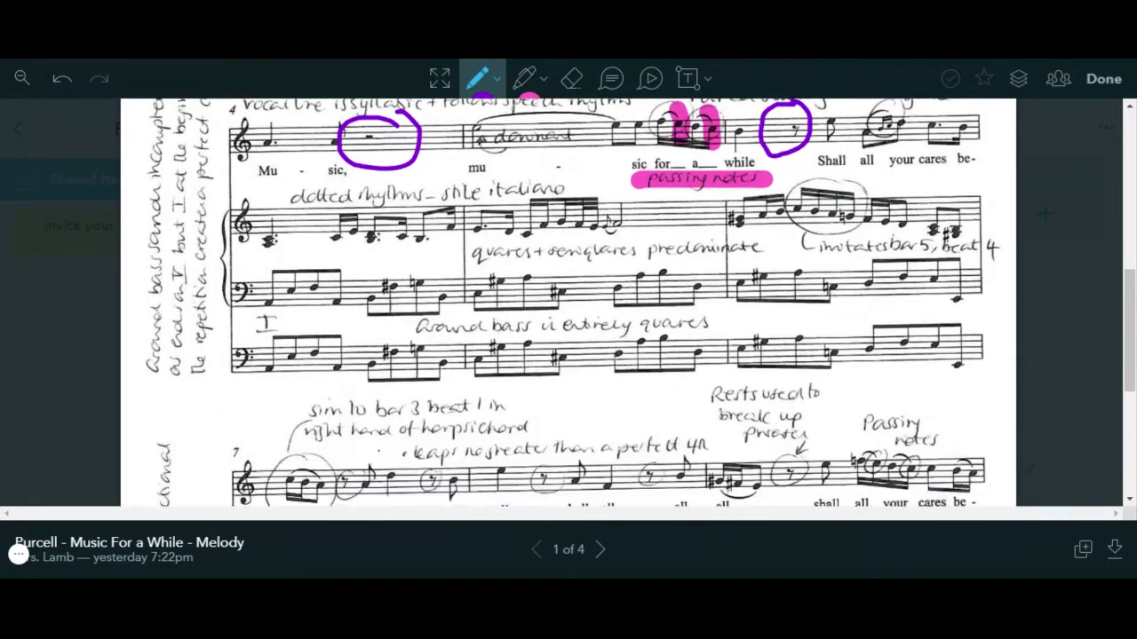
pyautogui.scroll(-5, 569, 302)
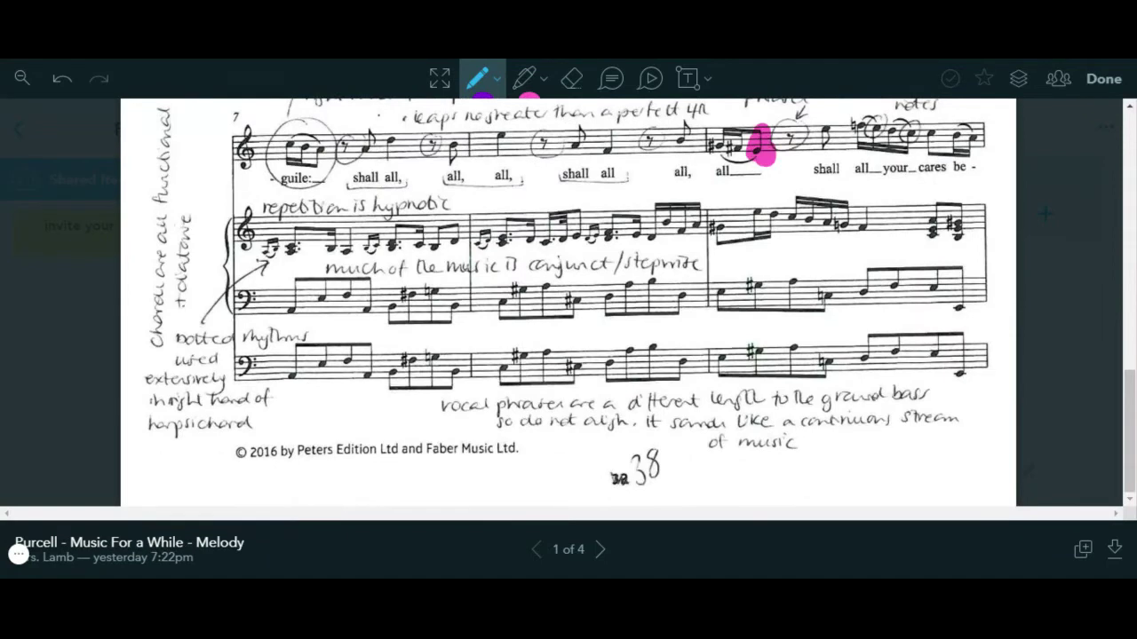
pyautogui.moveTo(426, 132)
pyautogui.mouseDown()
pyautogui.moveTo(437, 171)
pyautogui.moveTo(451, 133)
pyautogui.mouseUp()
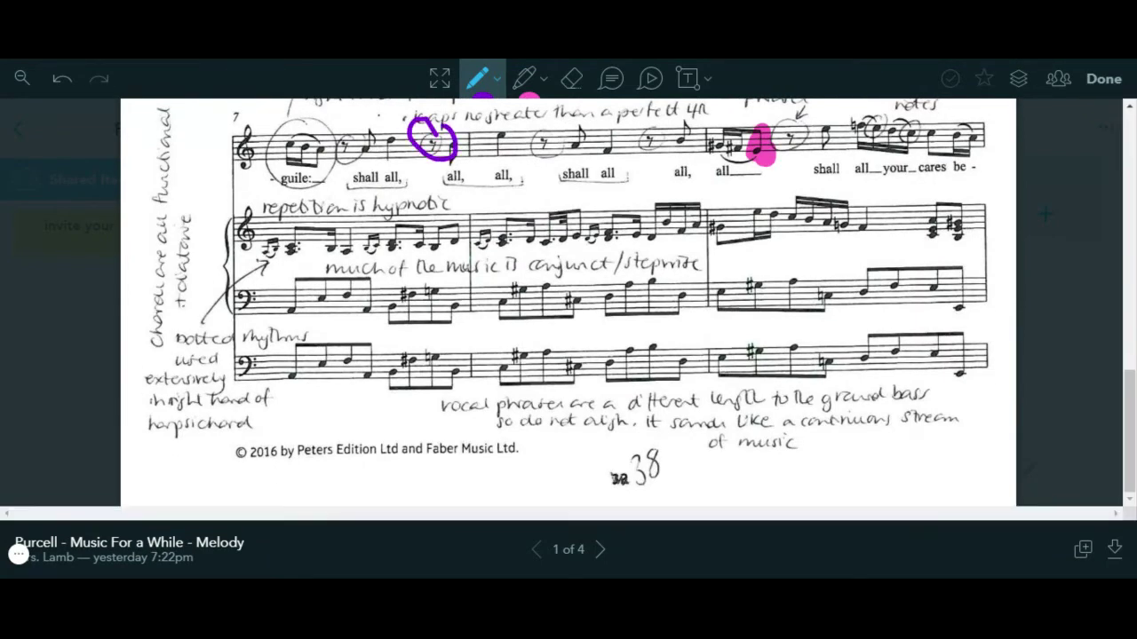
pyautogui.moveTo(525, 114)
pyautogui.mouseDown()
pyautogui.moveTo(546, 168)
pyautogui.moveTo(533, 112)
pyautogui.mouseUp()
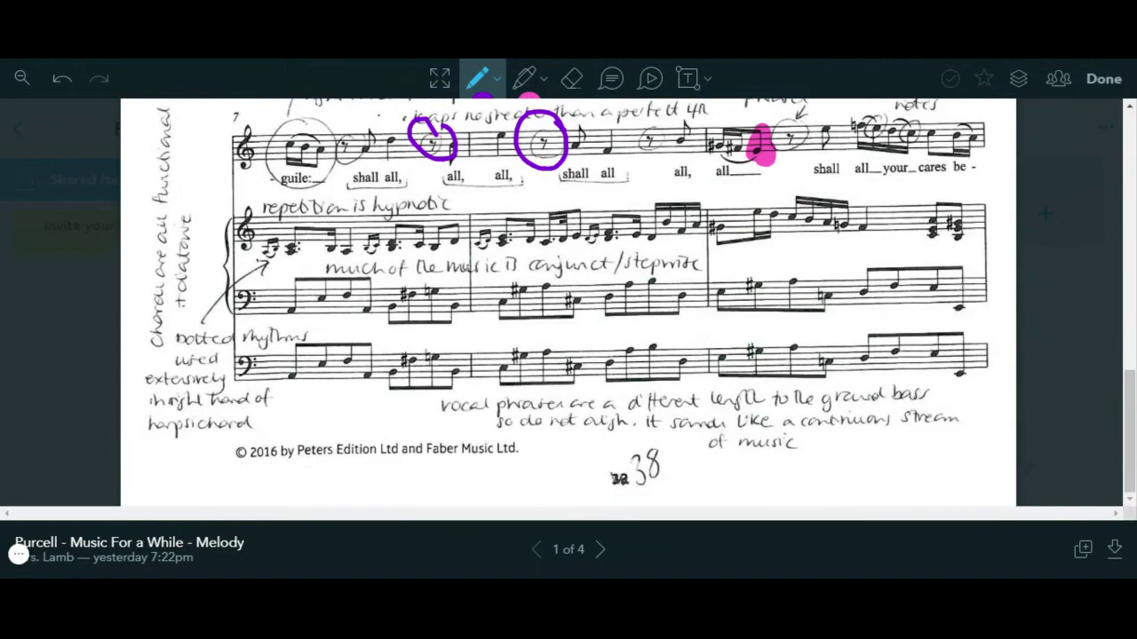
pyautogui.moveTo(652, 115)
pyautogui.mouseDown()
pyautogui.moveTo(620, 156)
pyautogui.moveTo(668, 179)
pyautogui.moveTo(661, 115)
pyautogui.mouseUp()
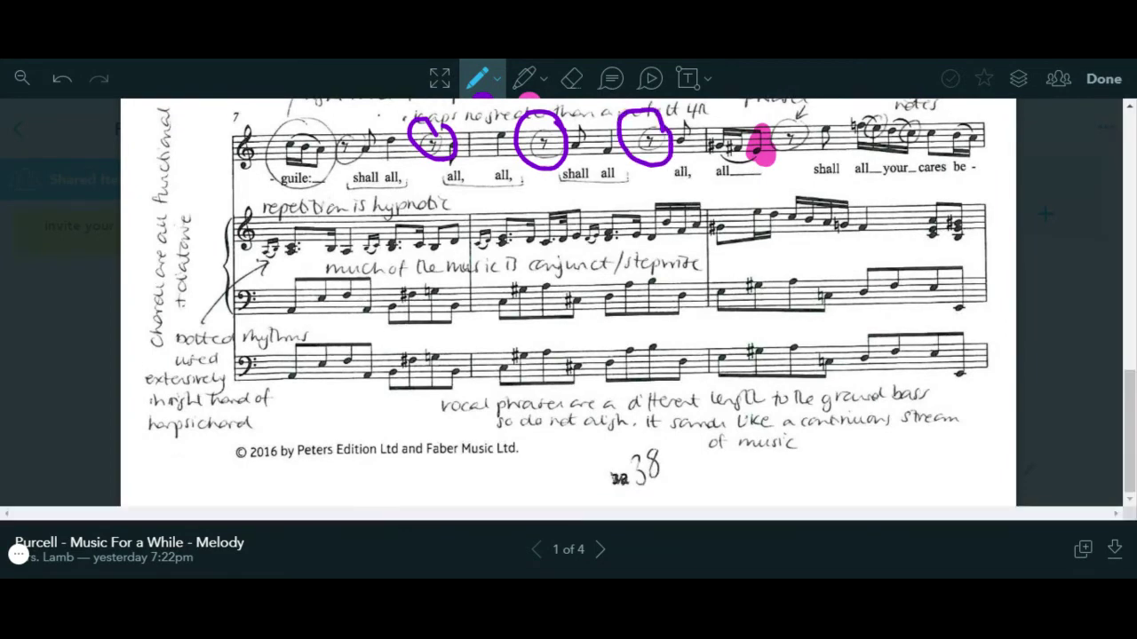
pyautogui.moveTo(783, 113)
pyautogui.mouseDown()
pyautogui.moveTo(773, 167)
pyautogui.moveTo(795, 175)
pyautogui.moveTo(807, 160)
pyautogui.moveTo(792, 113)
pyautogui.mouseUp()
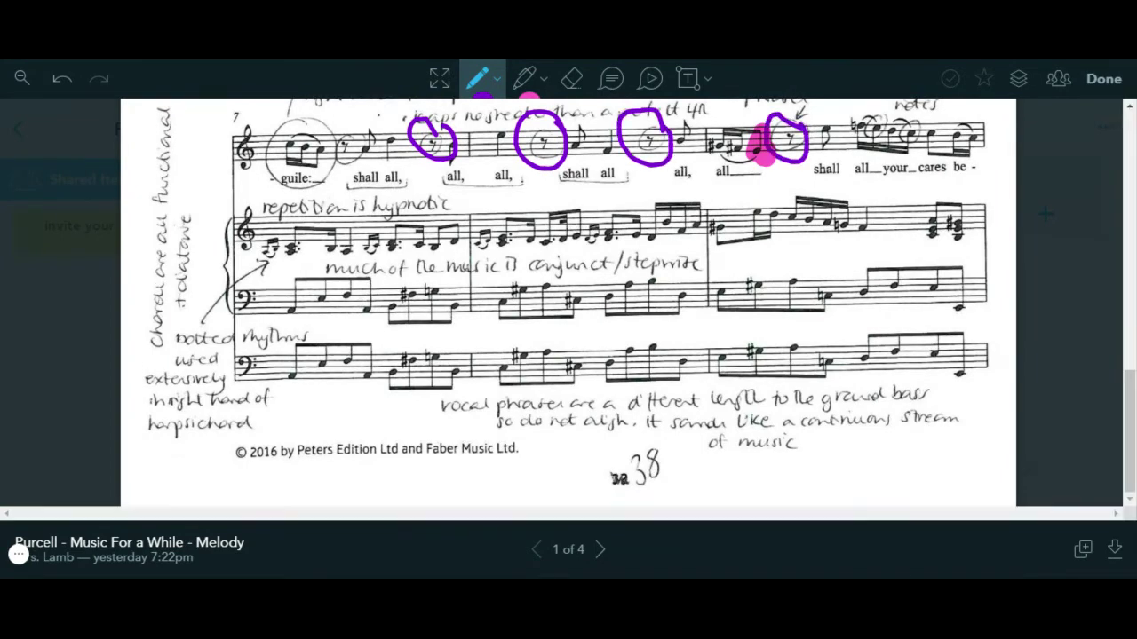
pyautogui.scroll(4, 568, 302)
# Step: Highlight 'Rests used to break up phrases' and the melody notes between the circled rests in pink
pyautogui.click(524, 78)
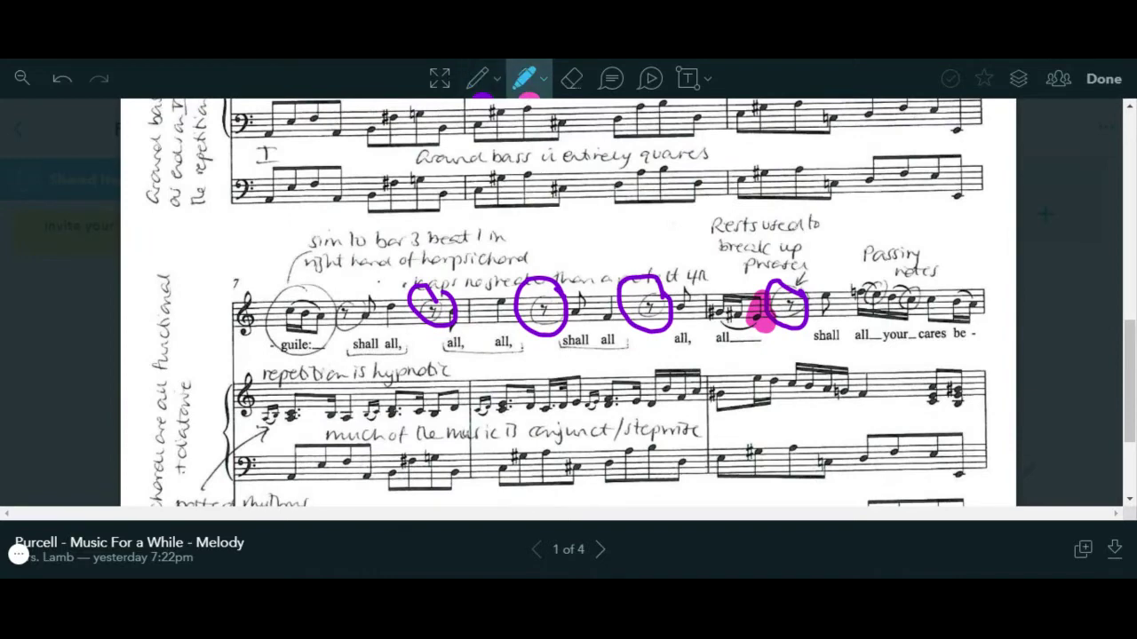
pyautogui.moveTo(702, 227); pyautogui.dragTo(819, 227)
pyautogui.moveTo(715, 246); pyautogui.dragTo(812, 246)
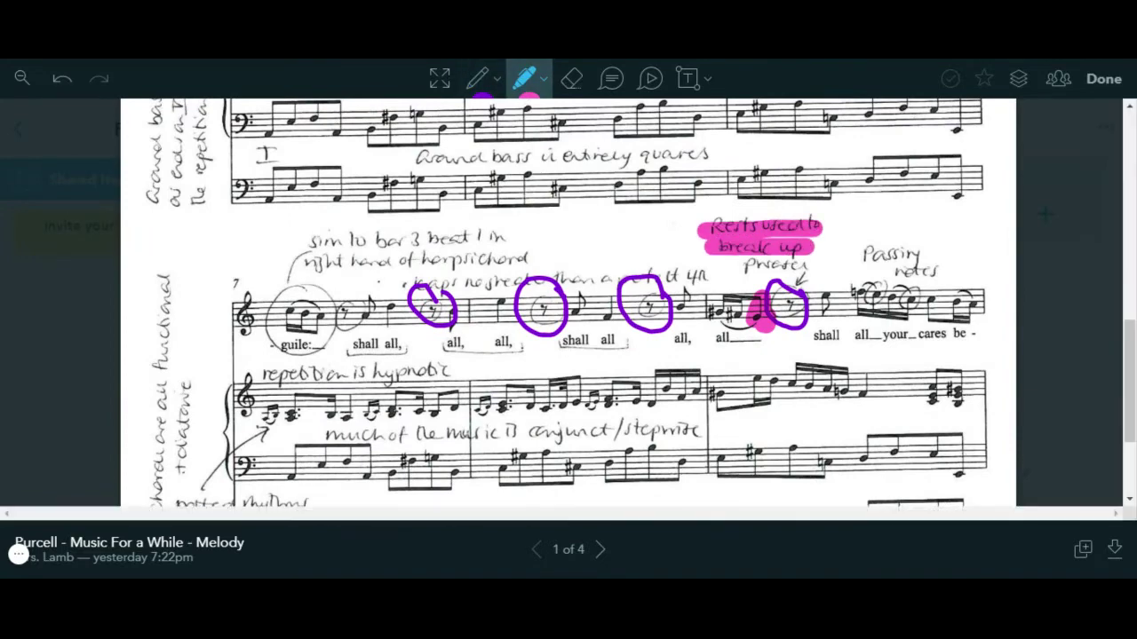
pyautogui.moveTo(746, 264); pyautogui.dragTo(809, 264)
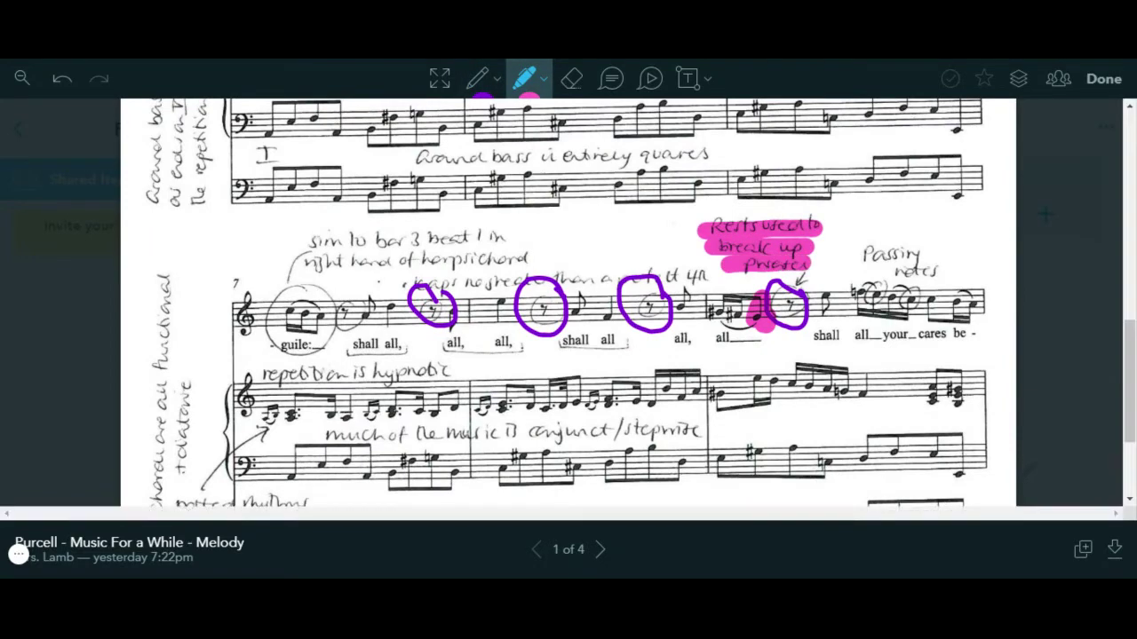
pyautogui.moveTo(362, 318)
pyautogui.mouseDown()
pyautogui.moveTo(504, 298)
pyautogui.moveTo(619, 322)
pyautogui.mouseUp()
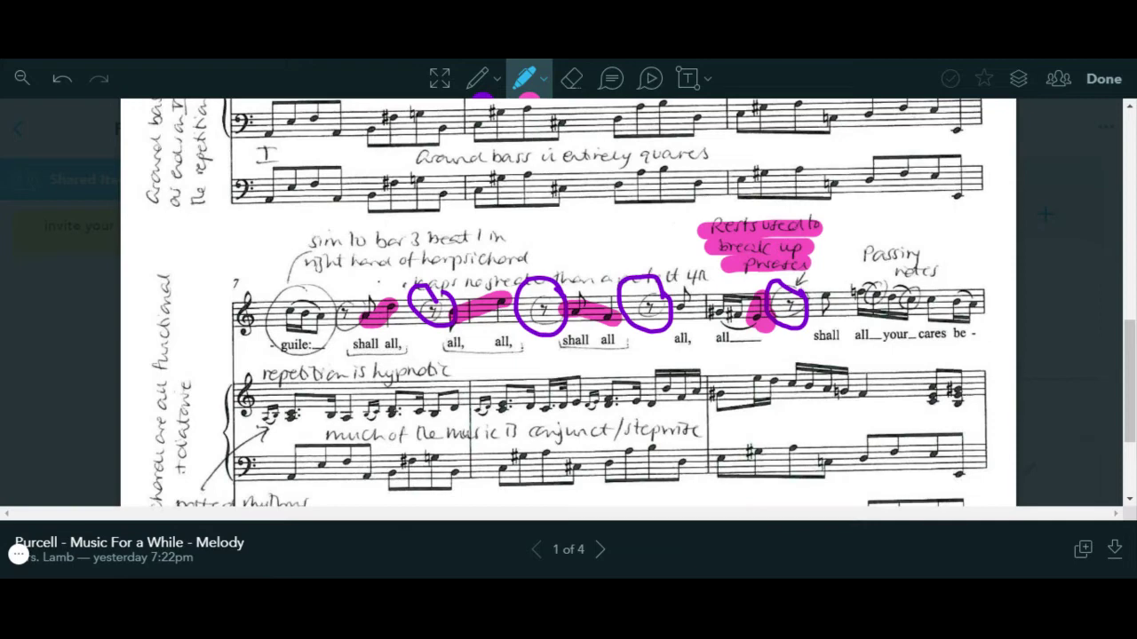
# Step: Highlight the leaps-no-greater-than-a-4th note, the 'Passing notes' label and bar 9's passing notes
pyautogui.moveTo(382, 286); pyautogui.dragTo(715, 276)
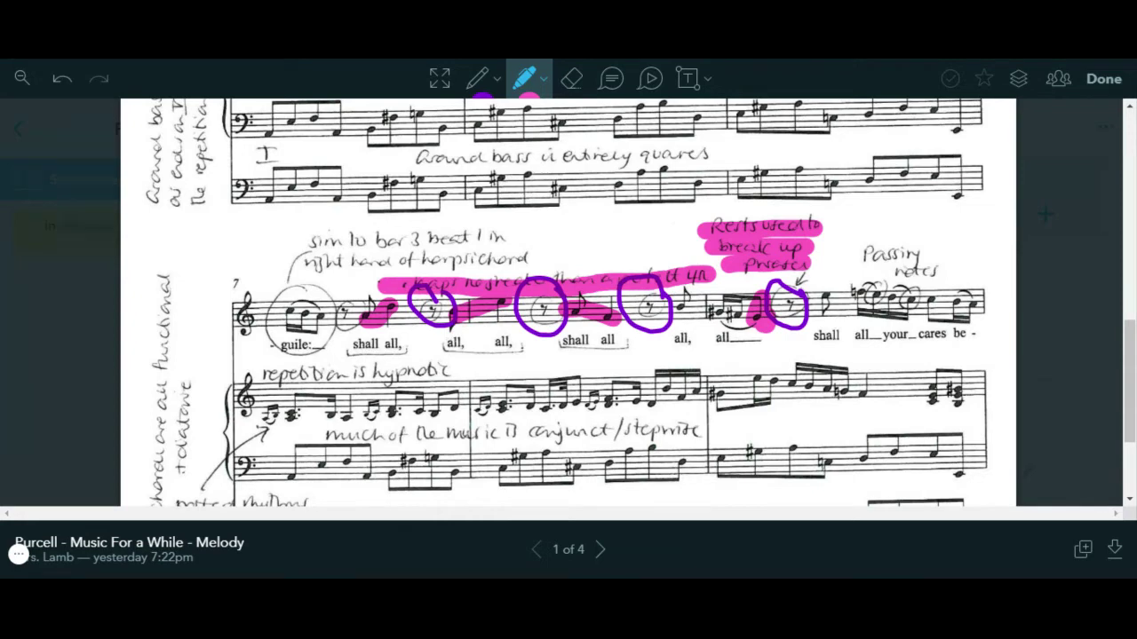
pyautogui.moveTo(863, 253)
pyautogui.mouseDown()
pyautogui.moveTo(928, 269)
pyautogui.moveTo(876, 309)
pyautogui.mouseUp()
pyautogui.moveTo(912, 273); pyautogui.dragTo(913, 318)
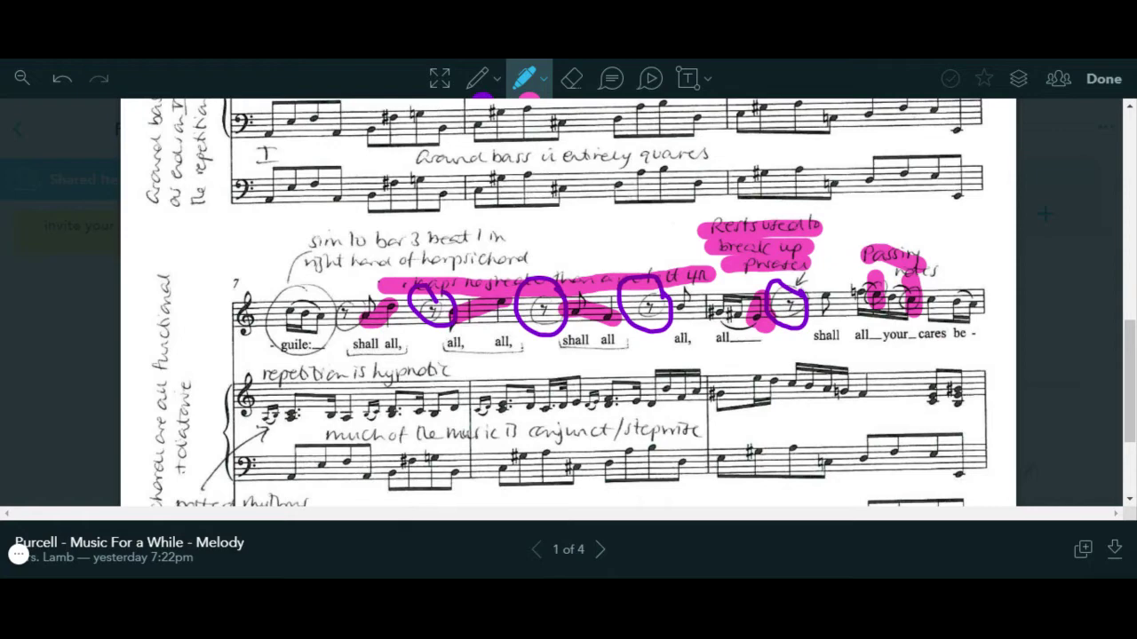
pyautogui.scroll(-4, 568, 302)
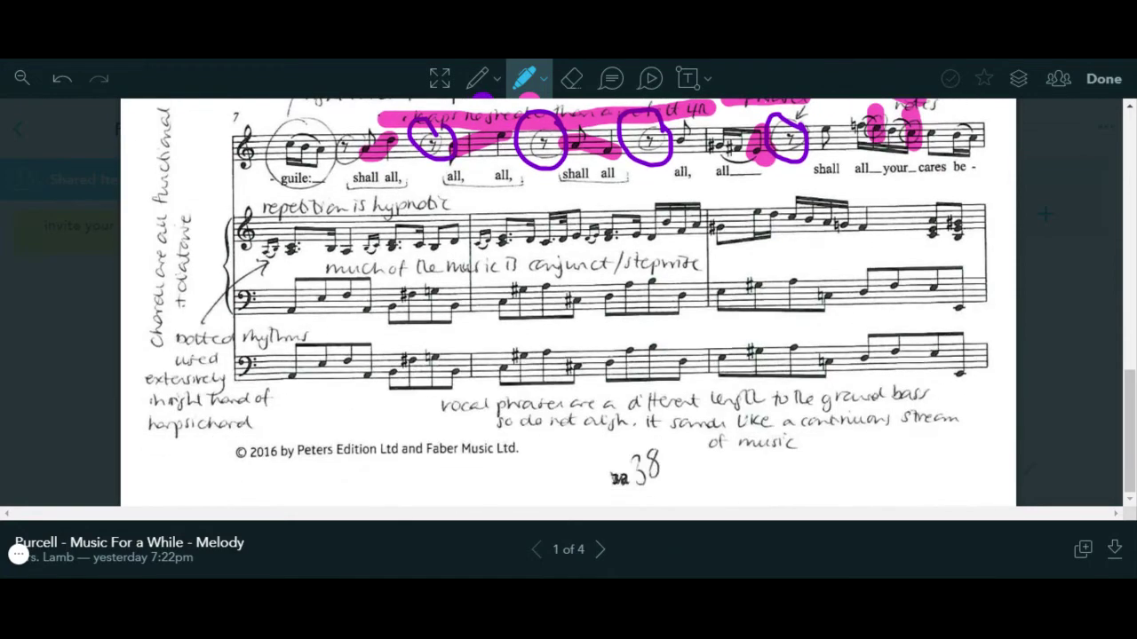
# Step: Go to page 2 and circle the trilled note in bar 13 with the purple pen
pyautogui.click(602, 550)
pyautogui.scroll(5, 568, 302)
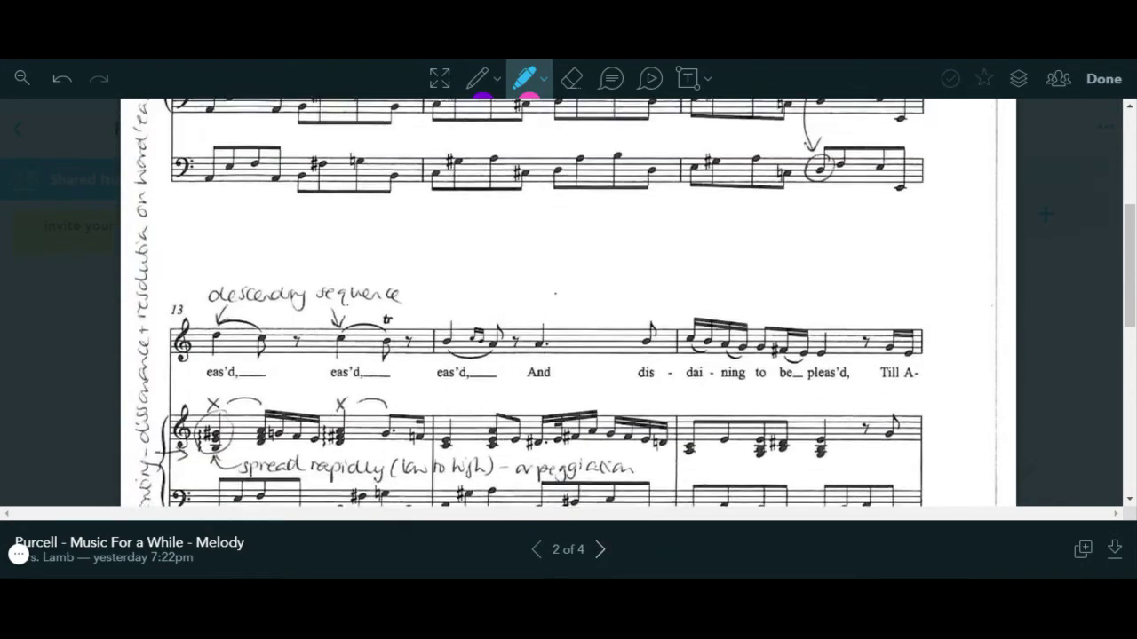
pyautogui.scroll(-2, 568, 302)
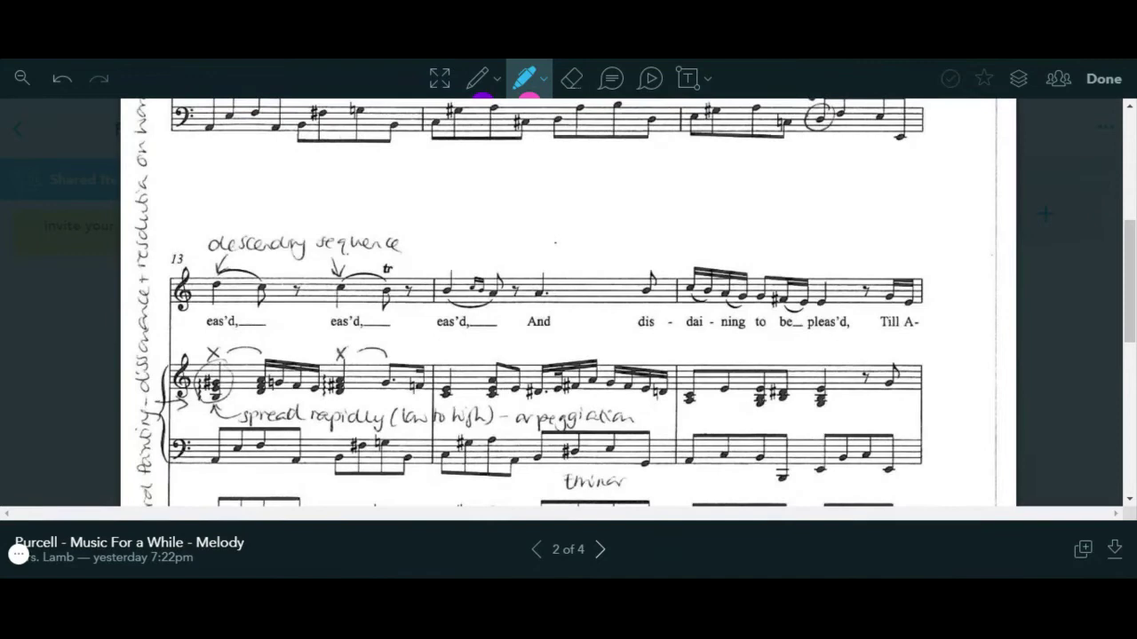
pyautogui.click(478, 78)
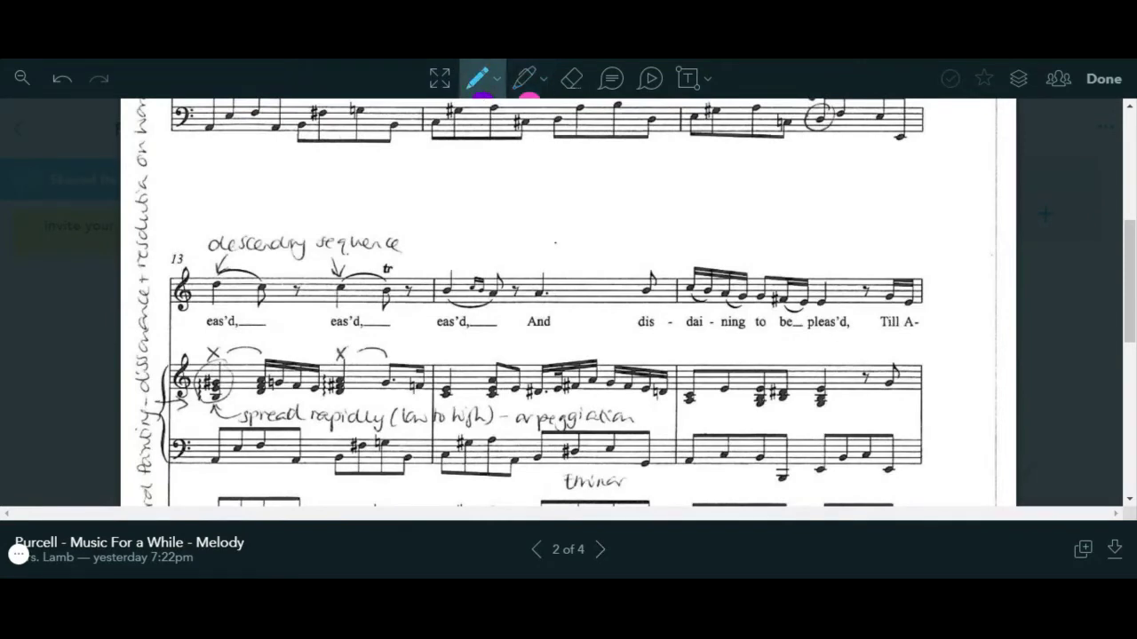
pyautogui.moveTo(405, 258)
pyautogui.mouseDown()
pyautogui.moveTo(371, 260)
pyautogui.moveTo(358, 294)
pyautogui.moveTo(366, 315)
pyautogui.moveTo(420, 312)
pyautogui.moveTo(404, 260)
pyautogui.mouseUp()
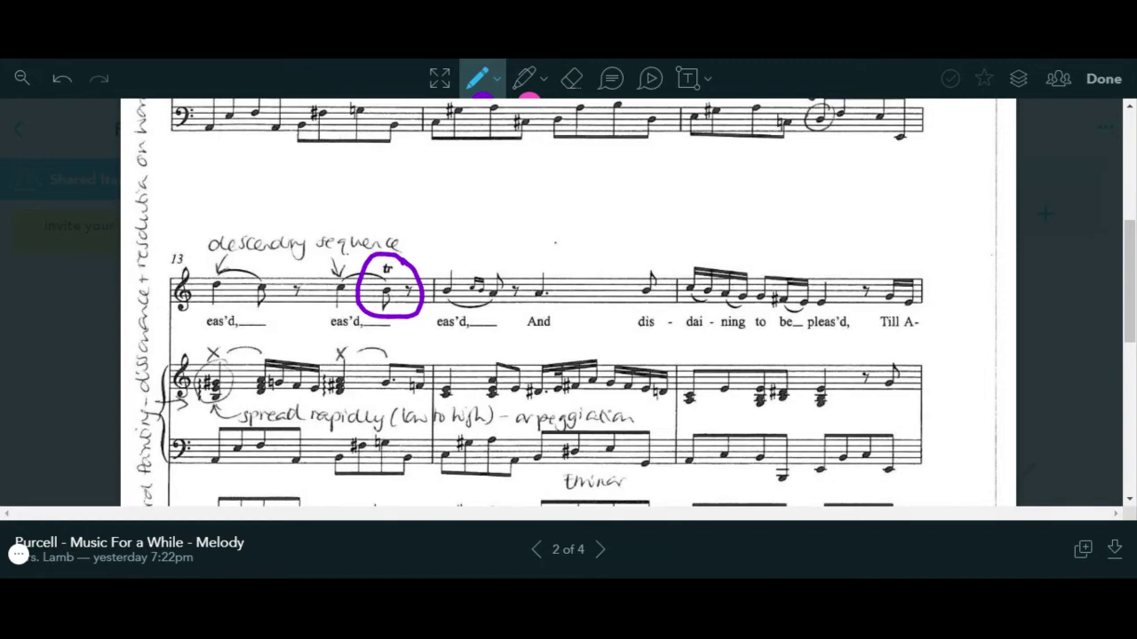
pyautogui.scroll(2, 568, 302)
pyautogui.scroll(4, 569, 302)
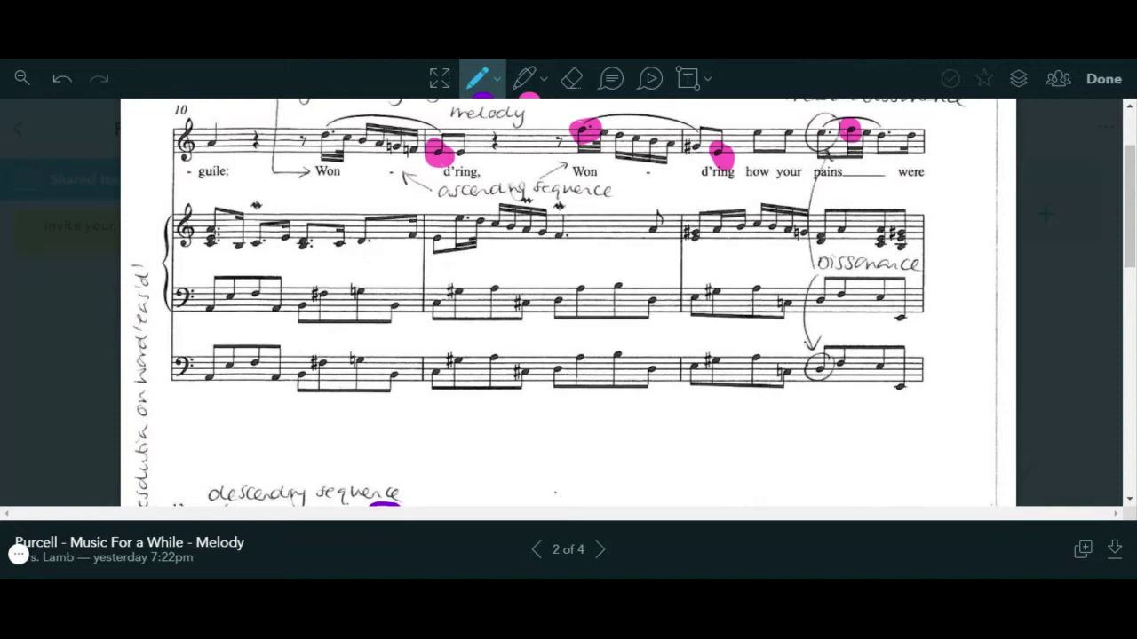
# Step: Return to page 1 and circle the harpsichord mordent and its label in purple
pyautogui.click(535, 550)
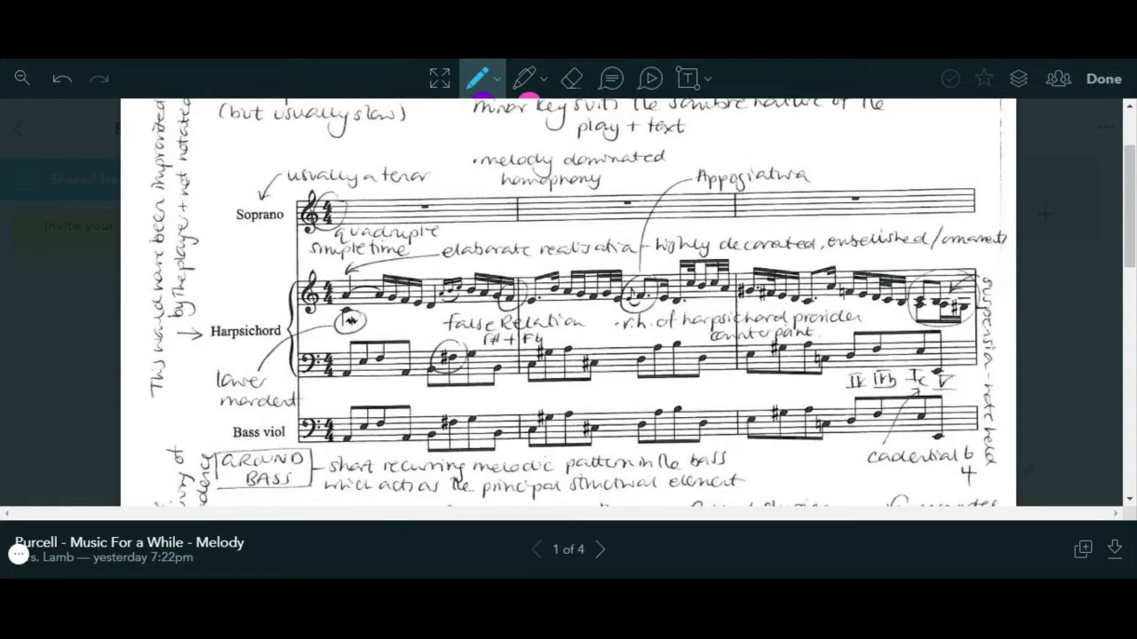
pyautogui.scroll(3, 568, 302)
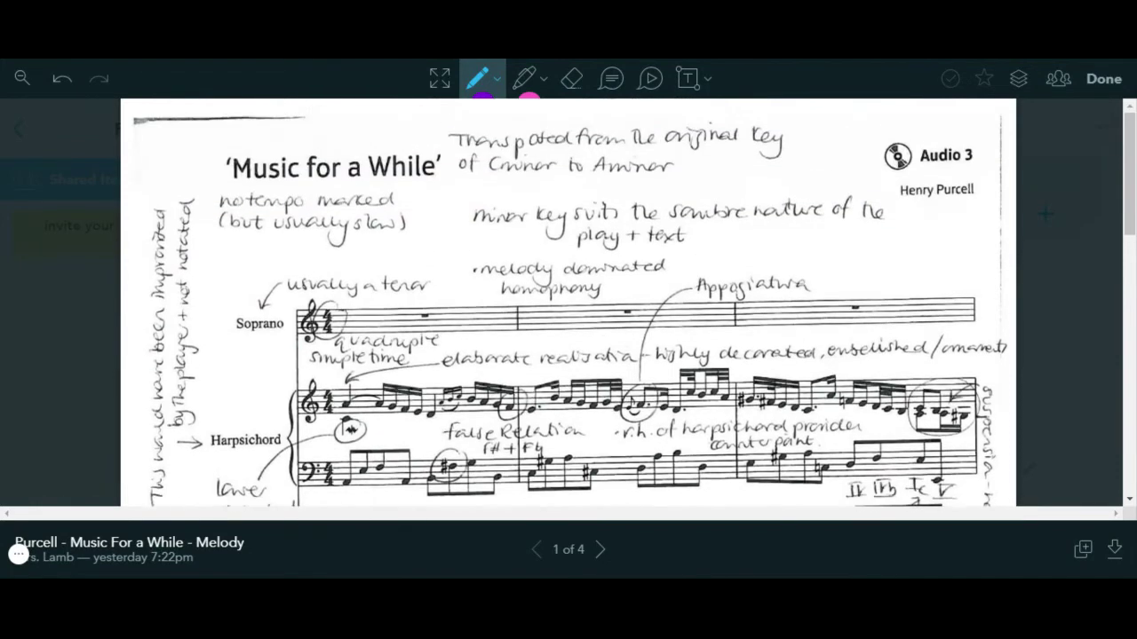
pyautogui.scroll(-5, 568, 302)
pyautogui.moveTo(382, 251)
pyautogui.mouseDown()
pyautogui.moveTo(318, 253)
pyautogui.moveTo(339, 278)
pyautogui.moveTo(375, 279)
pyautogui.moveTo(378, 247)
pyautogui.mouseUp()
pyautogui.moveTo(253, 291)
pyautogui.mouseDown()
pyautogui.moveTo(202, 318)
pyautogui.moveTo(240, 356)
pyautogui.moveTo(306, 362)
pyautogui.moveTo(286, 308)
pyautogui.moveTo(248, 291)
pyautogui.mouseUp()
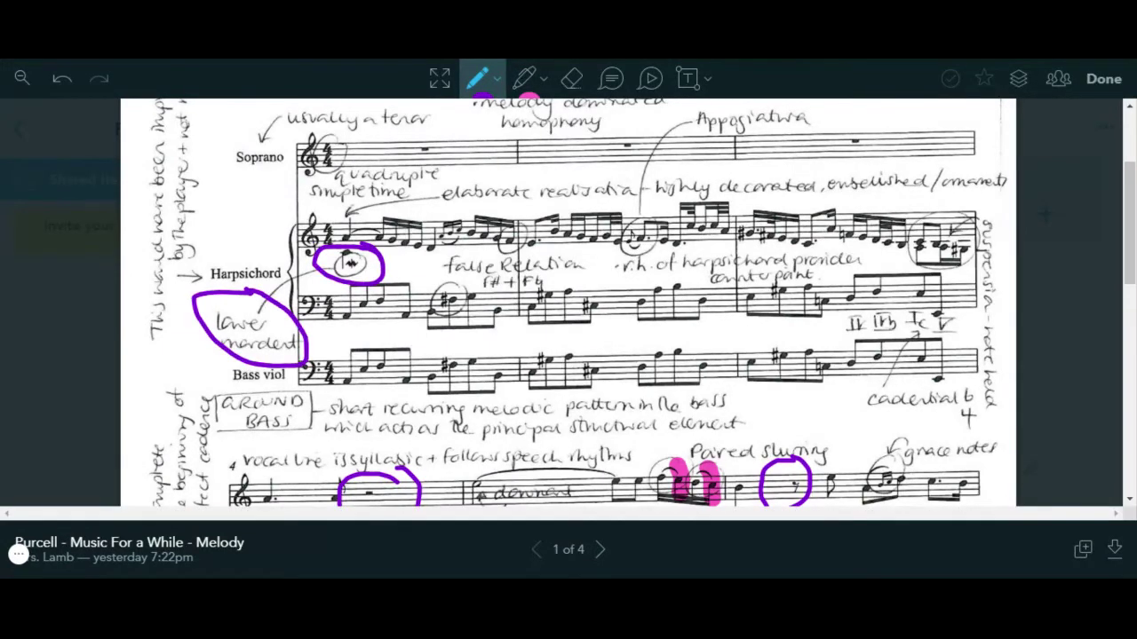
# Step: Circle the bar 6 grace notes and their annotation in purple
pyautogui.scroll(-5, 568, 302)
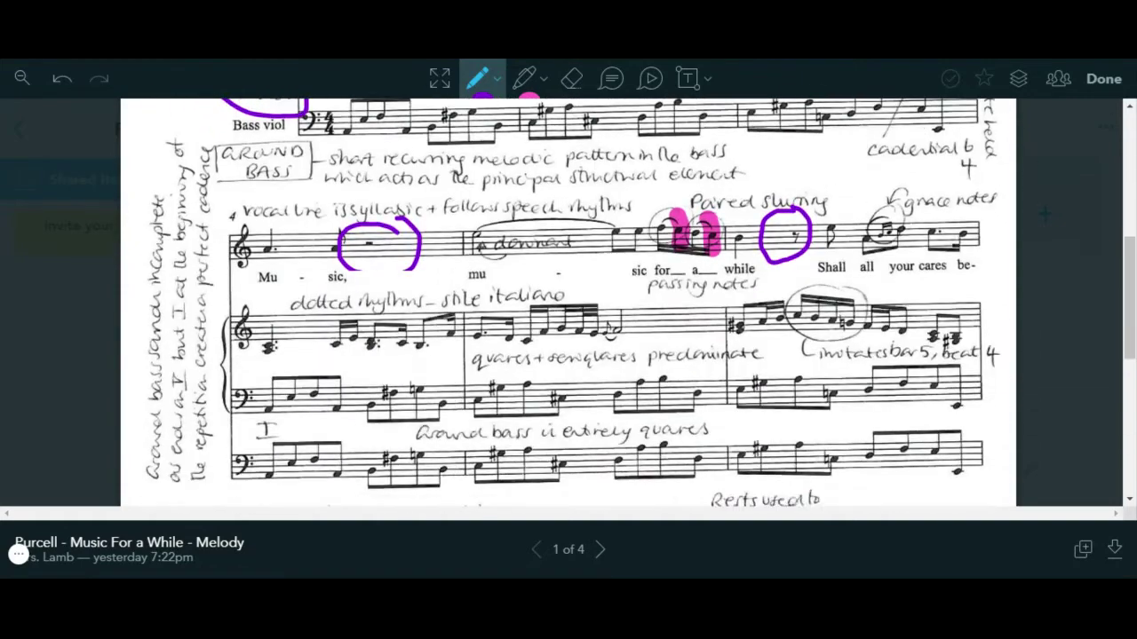
pyautogui.scroll(-1, 569, 302)
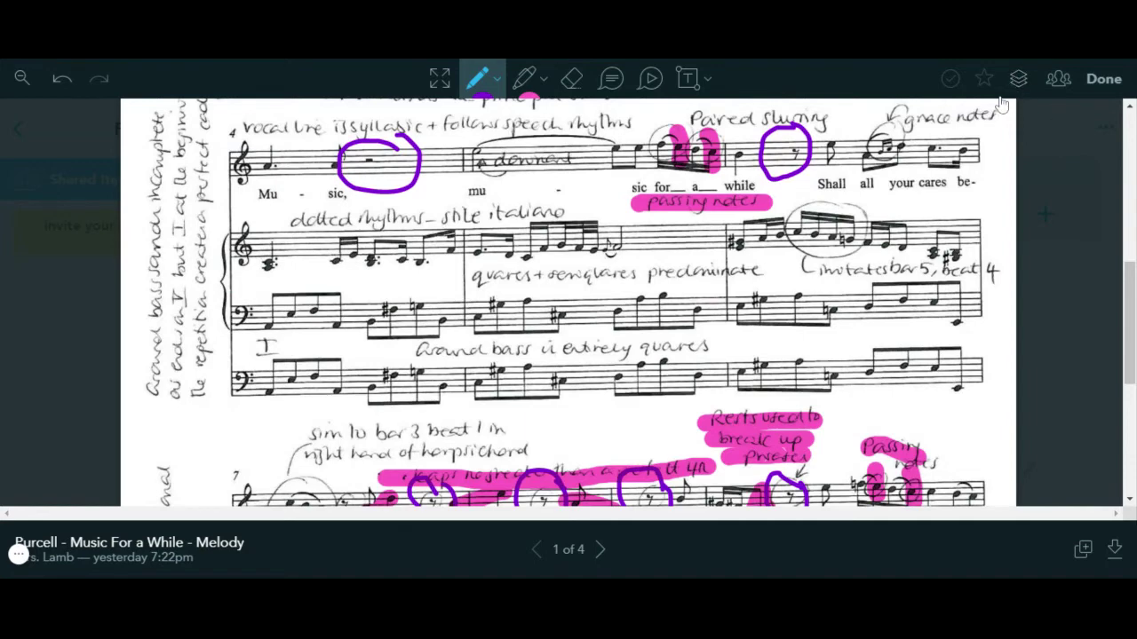
pyautogui.moveTo(897, 106)
pyautogui.mouseDown()
pyautogui.moveTo(904, 174)
pyautogui.moveTo(1000, 112)
pyautogui.moveTo(945, 102)
pyautogui.mouseUp()
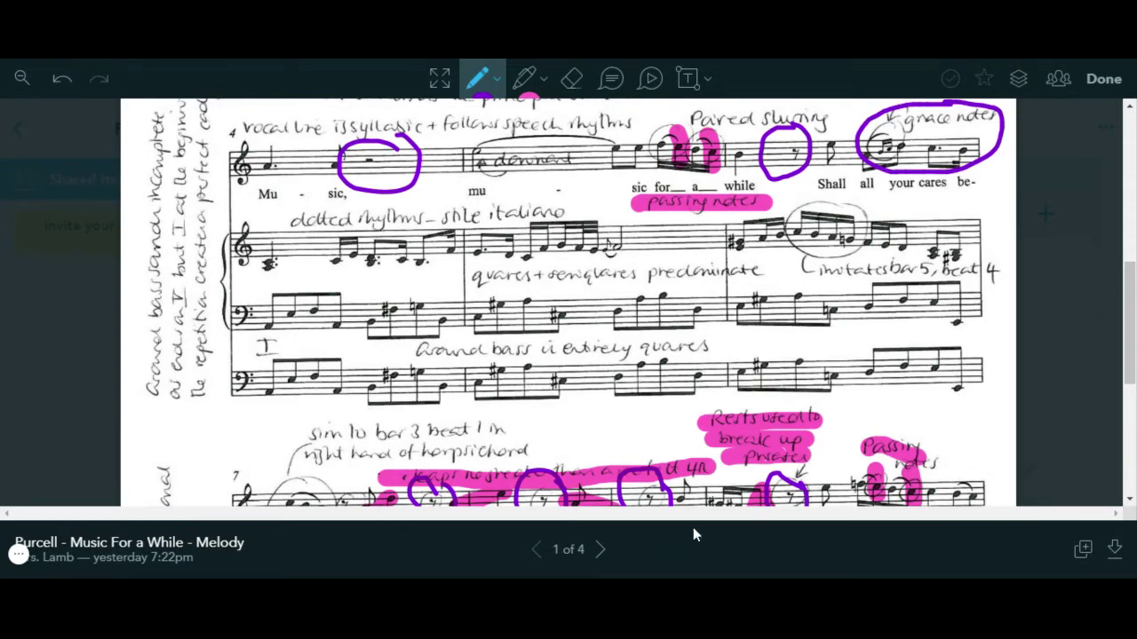
# Step: Go to page 3 and circle the bar 22 upper mordent label and its ornament notes in purple
pyautogui.click(595, 556)
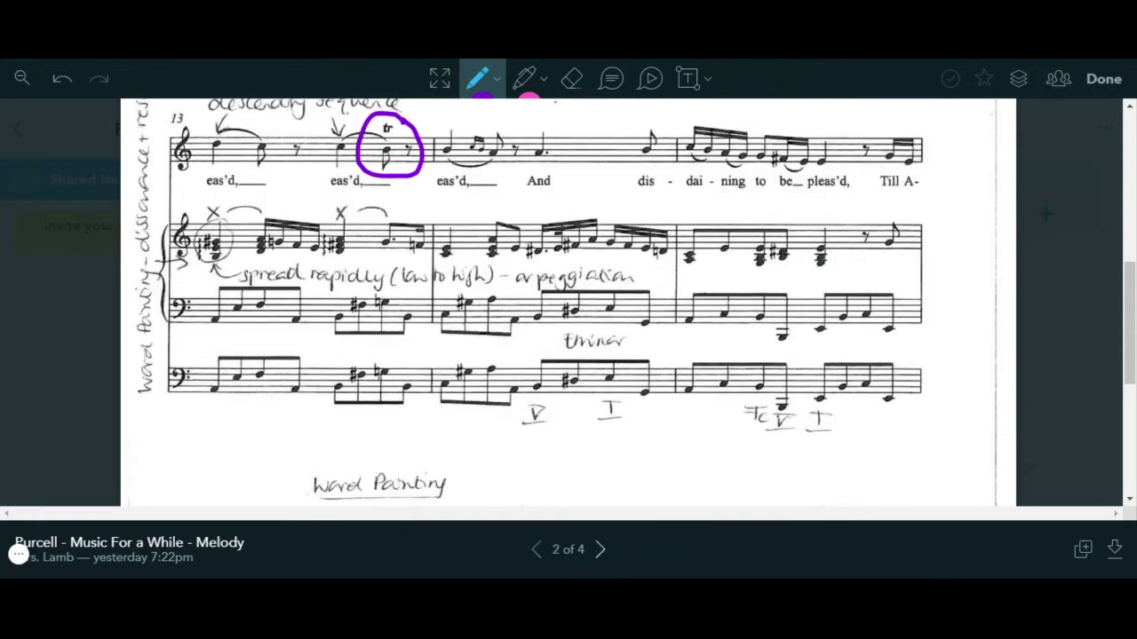
pyautogui.scroll(-5, 568, 302)
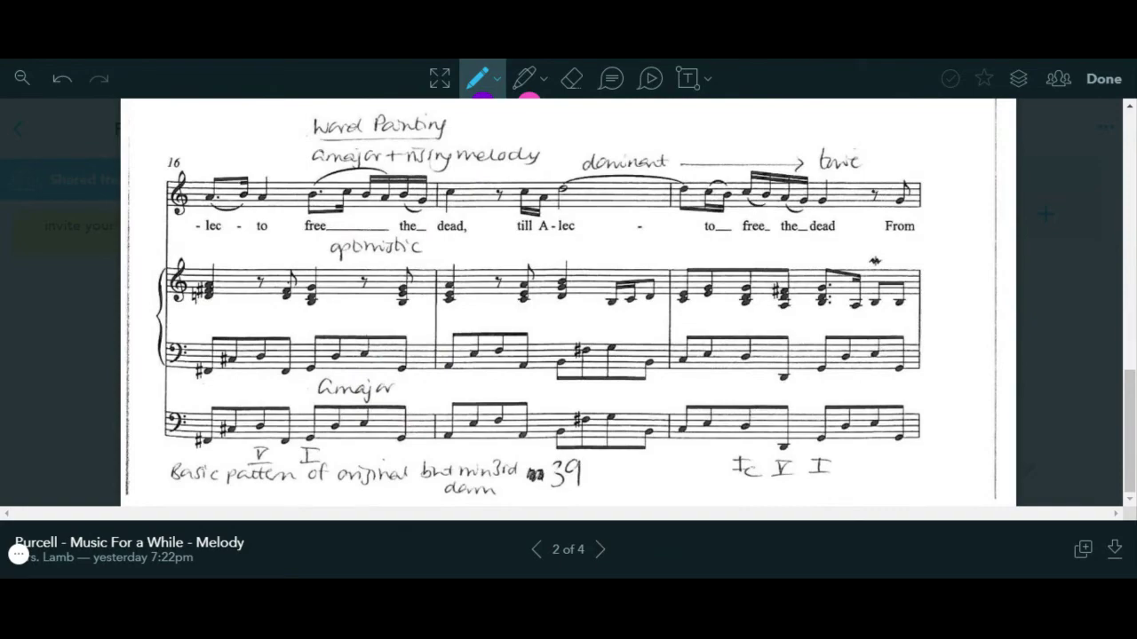
pyautogui.click(602, 551)
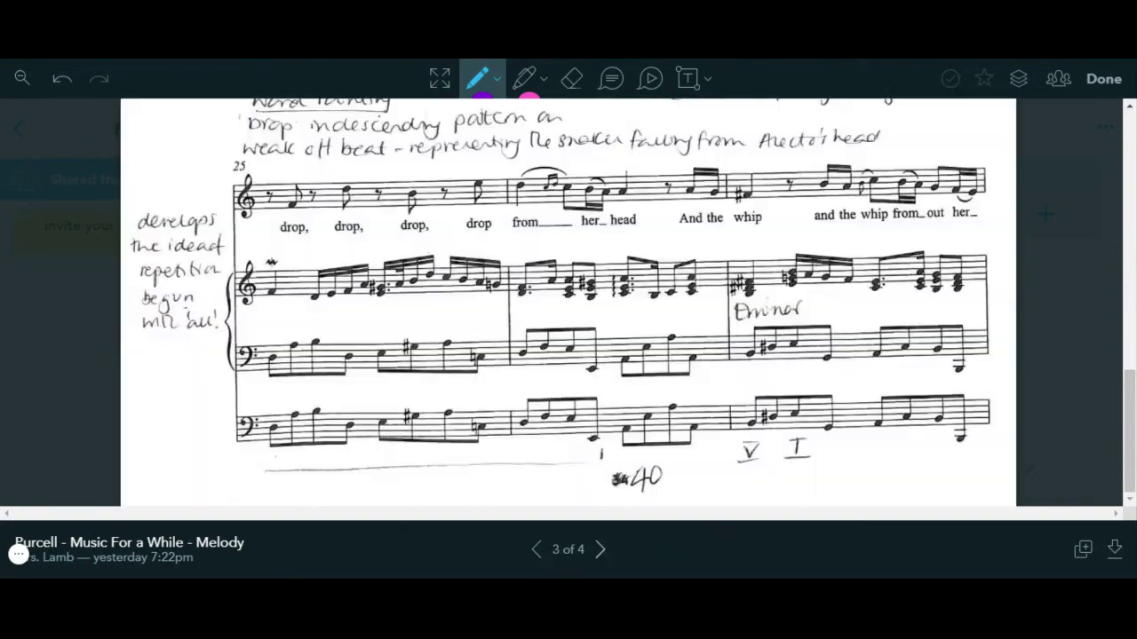
pyautogui.scroll(5, 569, 302)
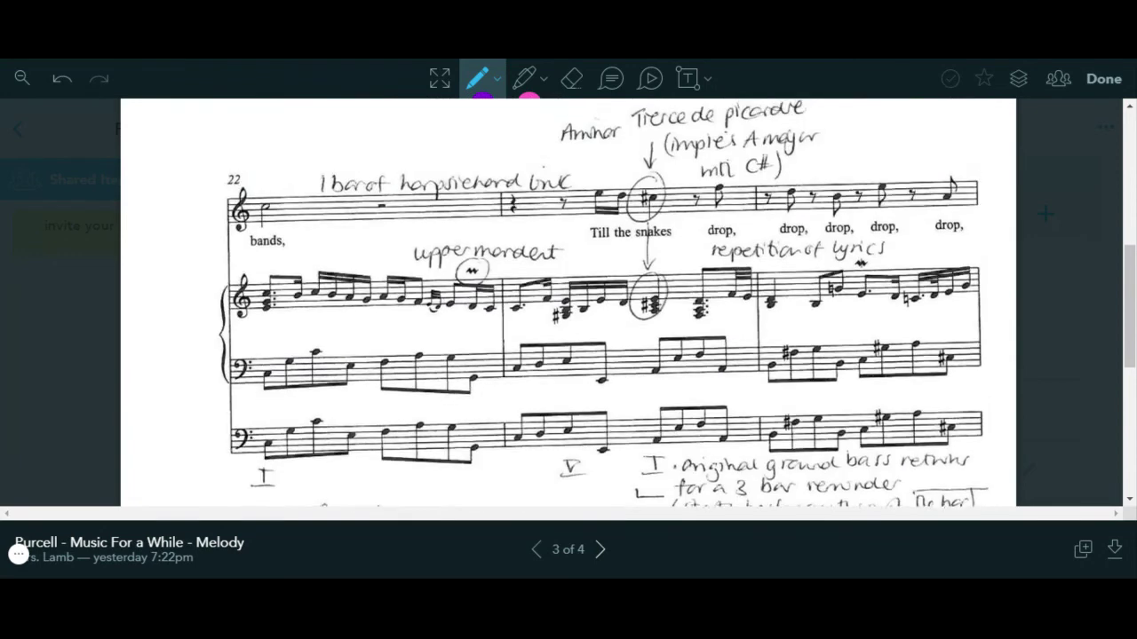
pyautogui.moveTo(520, 232)
pyautogui.mouseDown()
pyautogui.moveTo(424, 235)
pyautogui.moveTo(391, 285)
pyautogui.moveTo(493, 328)
pyautogui.moveTo(607, 242)
pyautogui.moveTo(513, 232)
pyautogui.mouseUp()
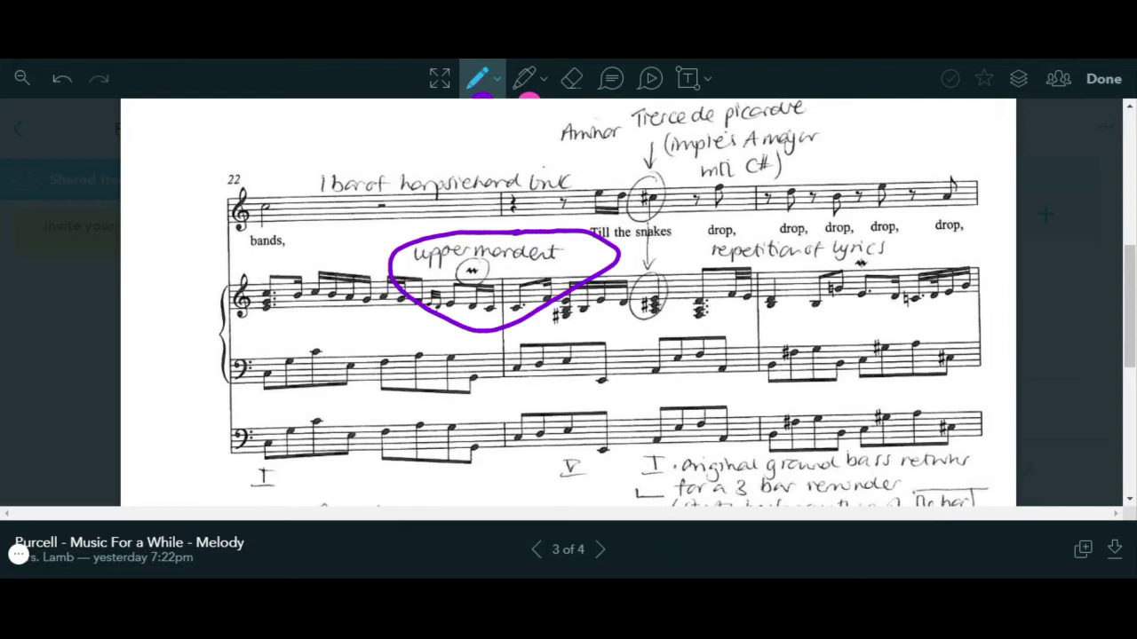
# Step: On page 4, loop the appoggiatura and its note, plus the harpsichord mordent, in purple pen
pyautogui.click(603, 550)
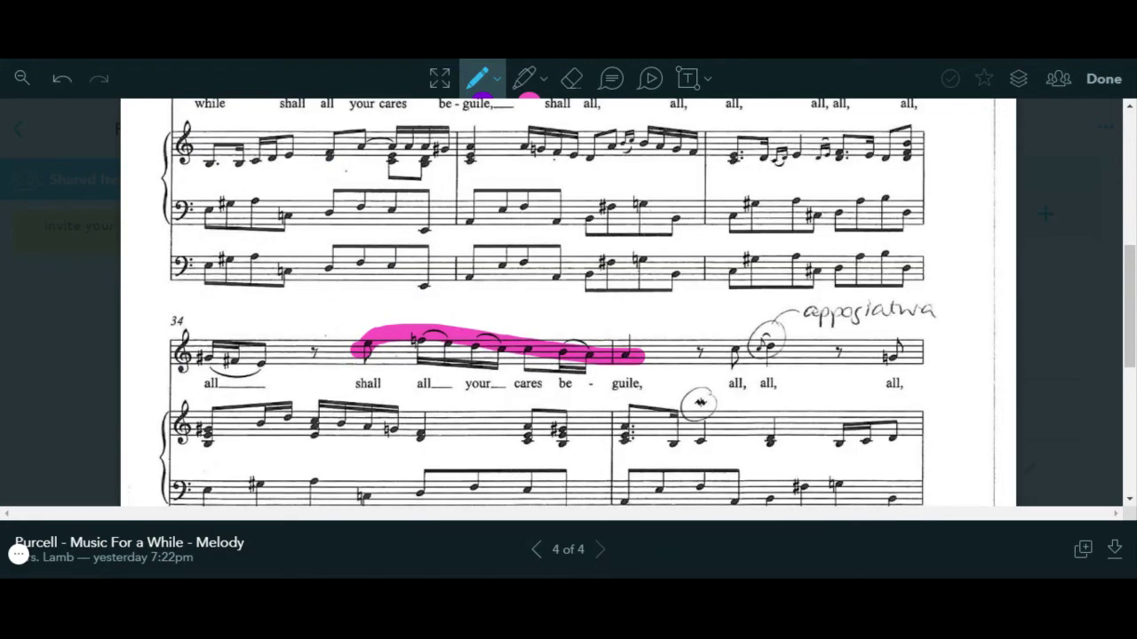
pyautogui.moveTo(905, 293)
pyautogui.mouseDown()
pyautogui.moveTo(740, 310)
pyautogui.moveTo(749, 339)
pyautogui.moveTo(797, 370)
pyautogui.moveTo(857, 371)
pyautogui.moveTo(931, 304)
pyautogui.moveTo(911, 283)
pyautogui.moveTo(854, 288)
pyautogui.mouseUp()
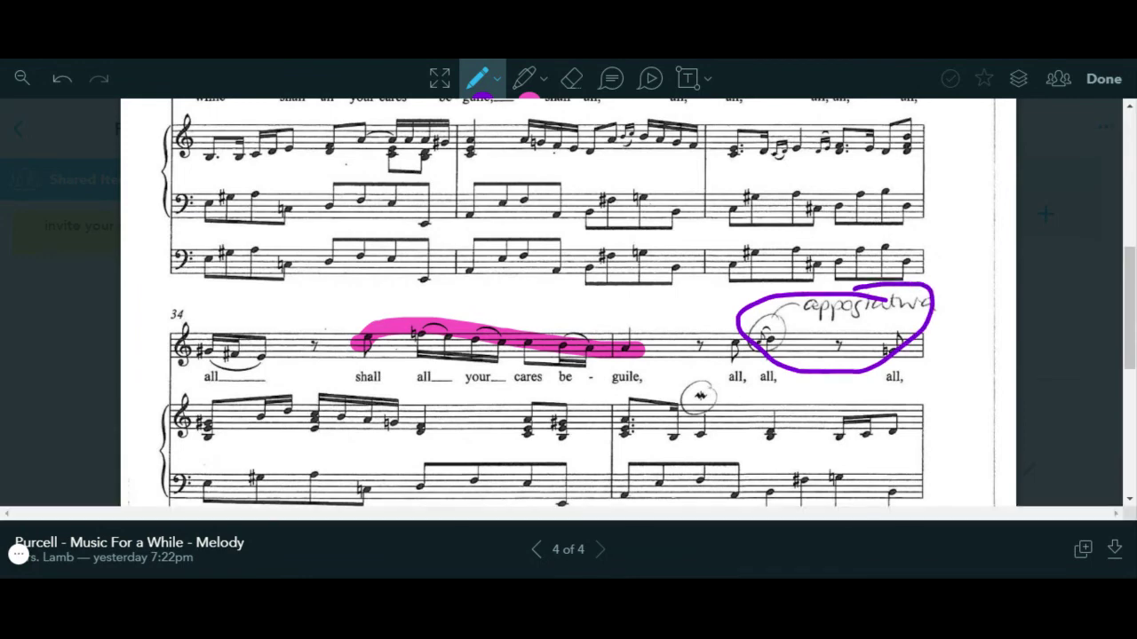
pyautogui.moveTo(694, 377)
pyautogui.mouseDown()
pyautogui.moveTo(742, 390)
pyautogui.moveTo(701, 373)
pyautogui.mouseUp()
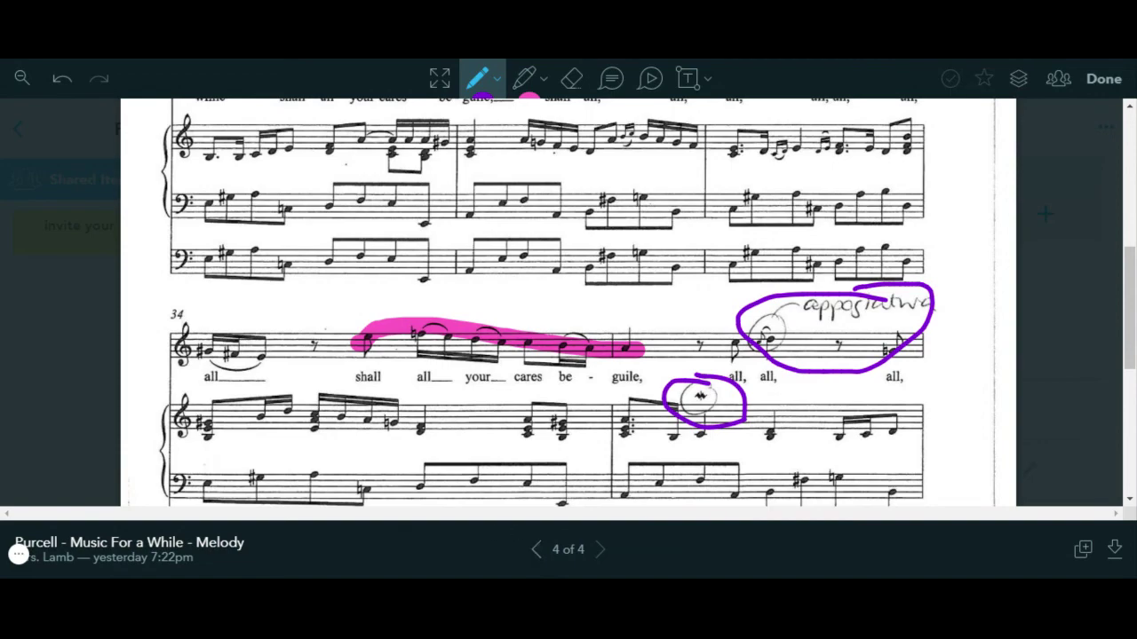
# Step: Return to the top of page 3 and set the highlighter colour to yellow
pyautogui.click(537, 549)
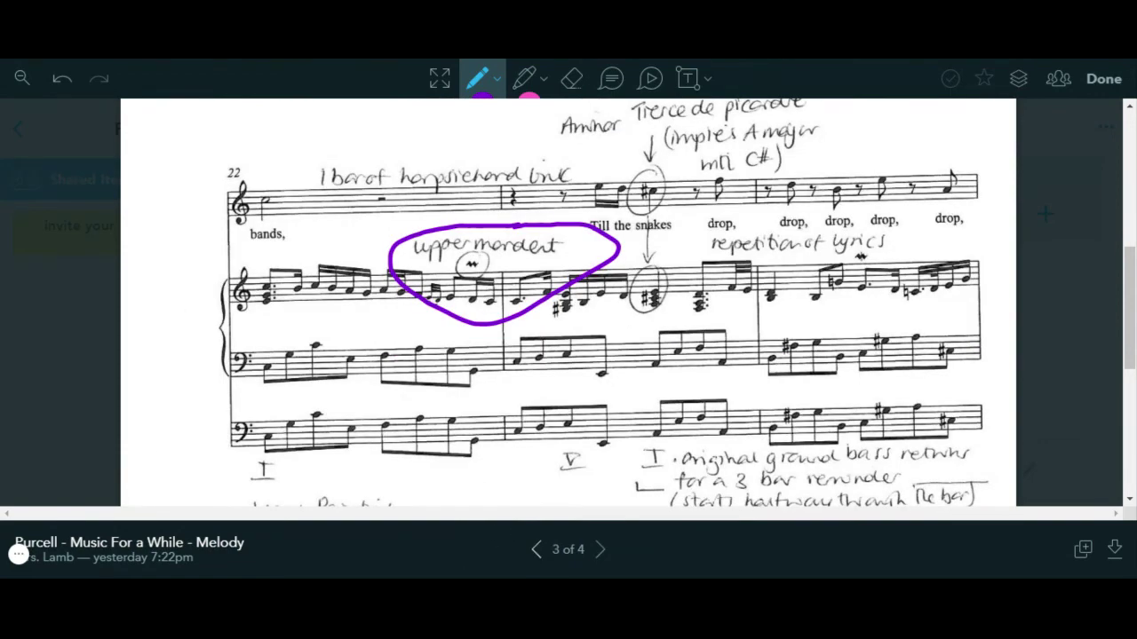
pyautogui.click(536, 549)
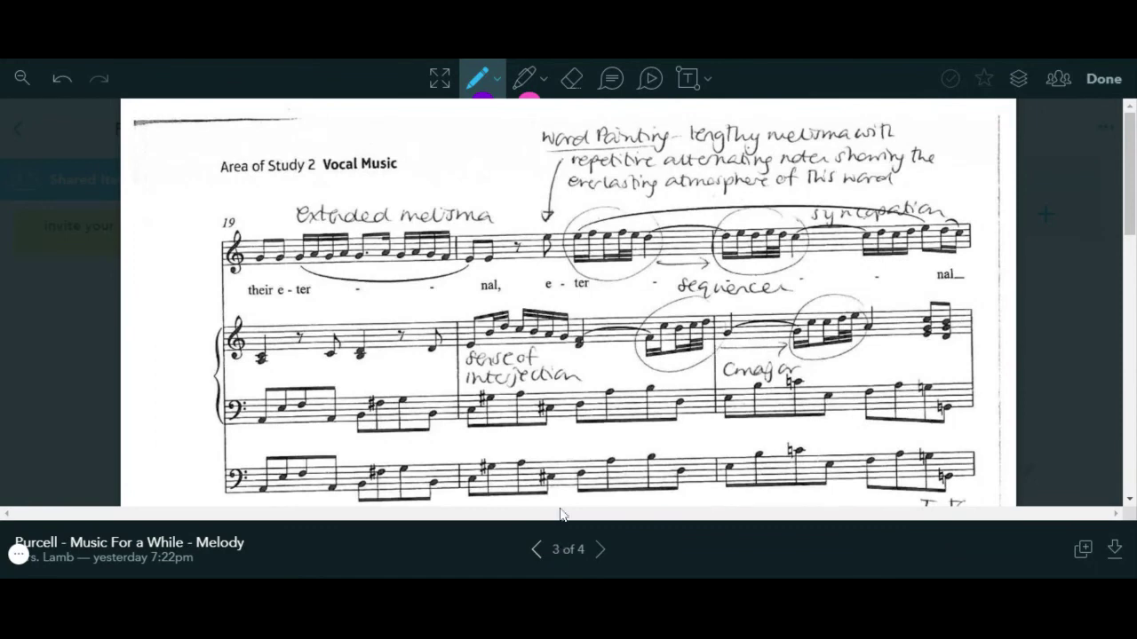
pyautogui.click(527, 85)
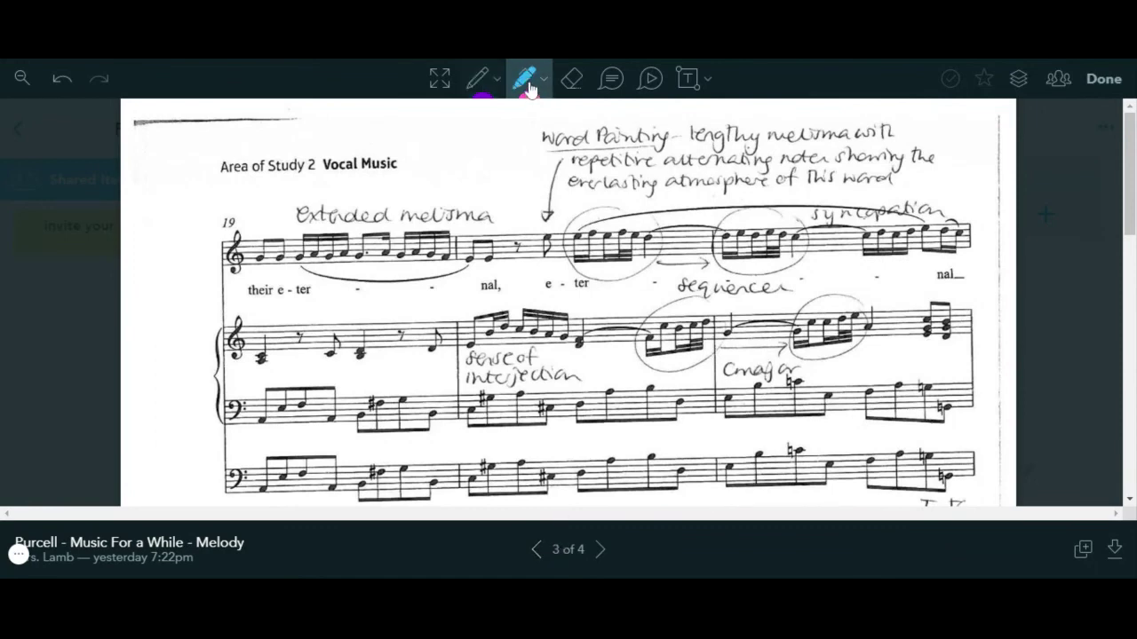
pyautogui.click(543, 89)
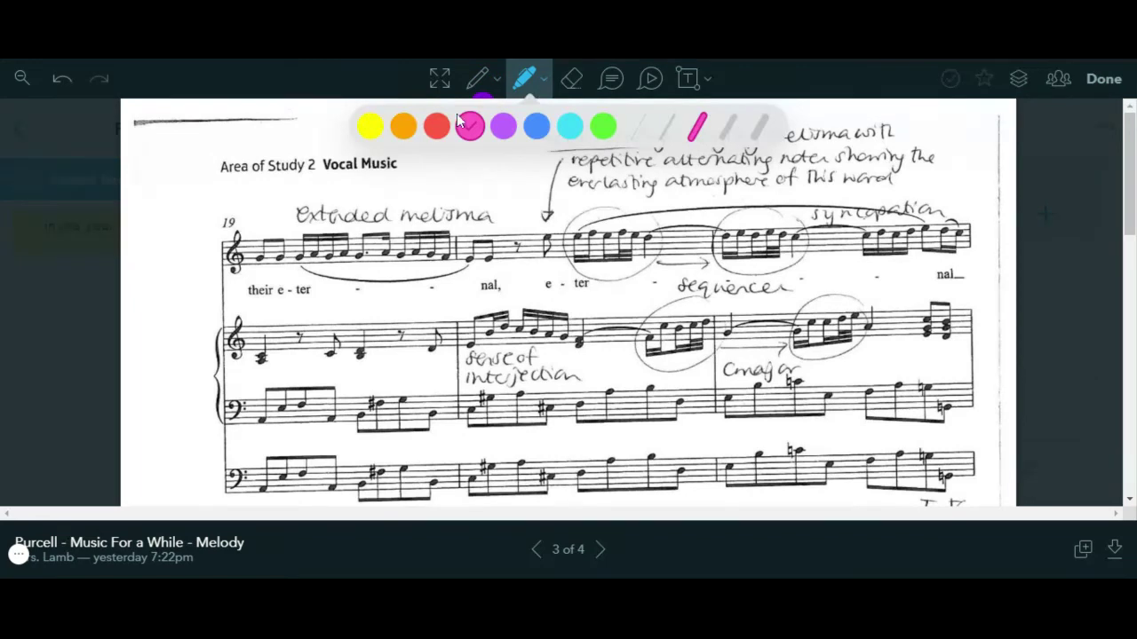
pyautogui.click(371, 126)
pyautogui.click(543, 80)
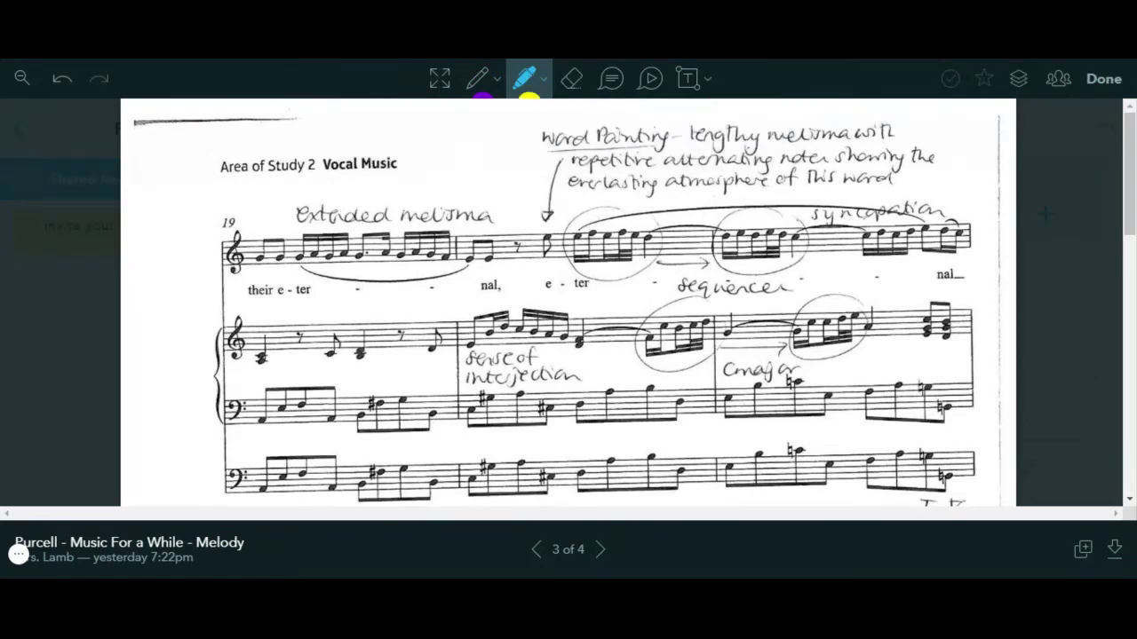
# Step: Highlight the 'eternal' melisma in bars 20–21 yellow, dotting each of the three groups' first notes
pyautogui.moveTo(566, 242); pyautogui.dragTo(994, 237)
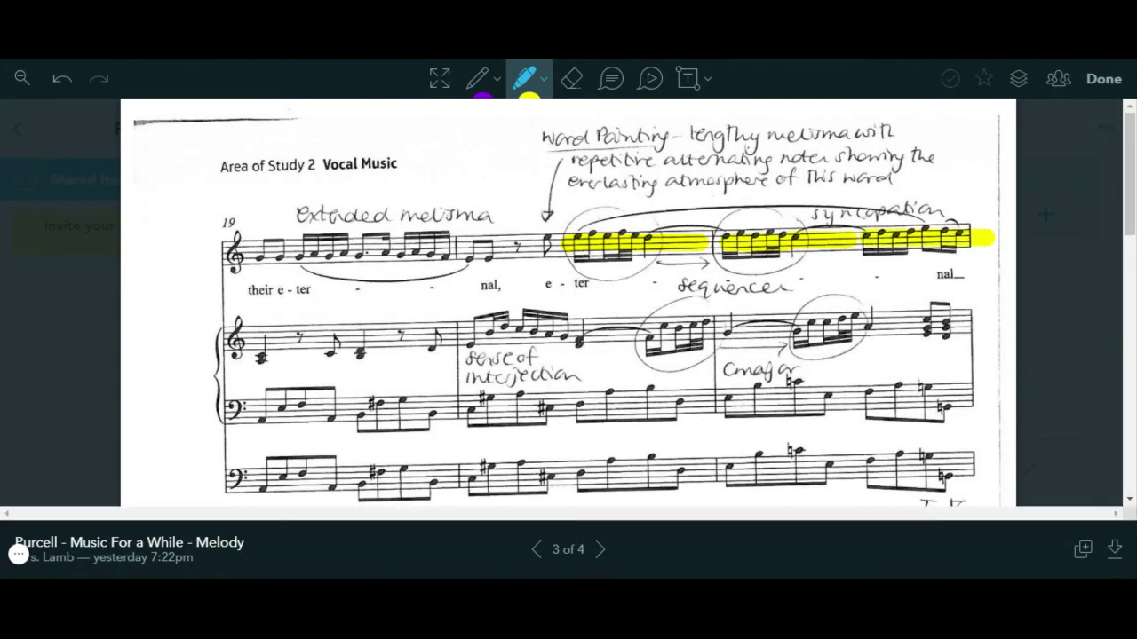
pyautogui.click(577, 222)
pyautogui.click(726, 222)
pyautogui.click(868, 218)
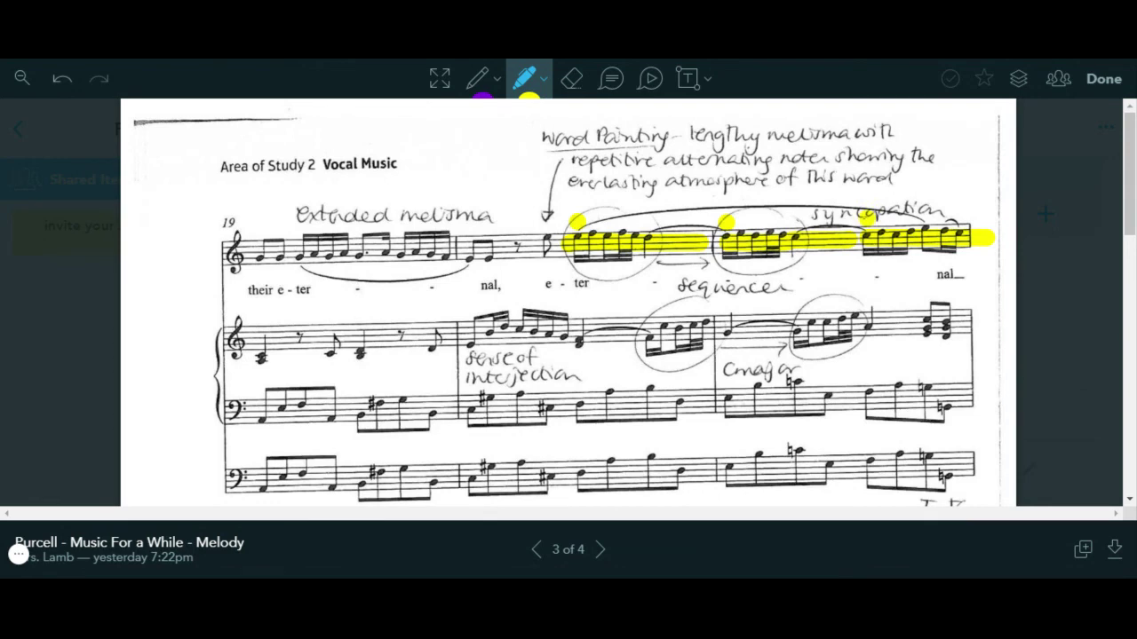
pyautogui.scroll(-4, 568, 301)
pyautogui.scroll(-2, 568, 302)
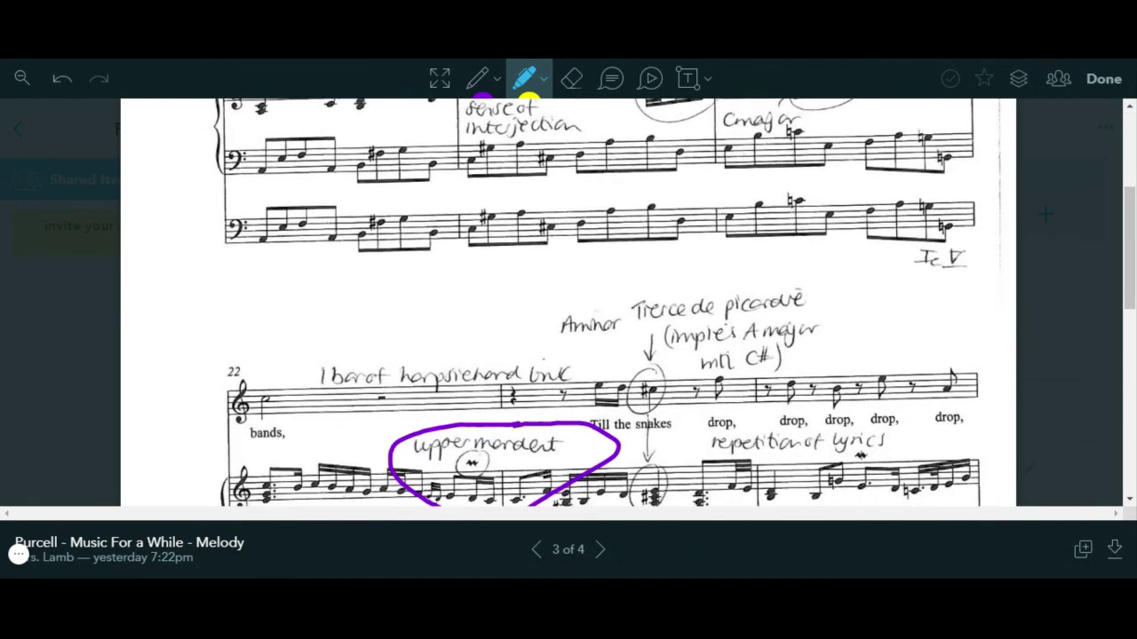
pyautogui.scroll(6, 568, 302)
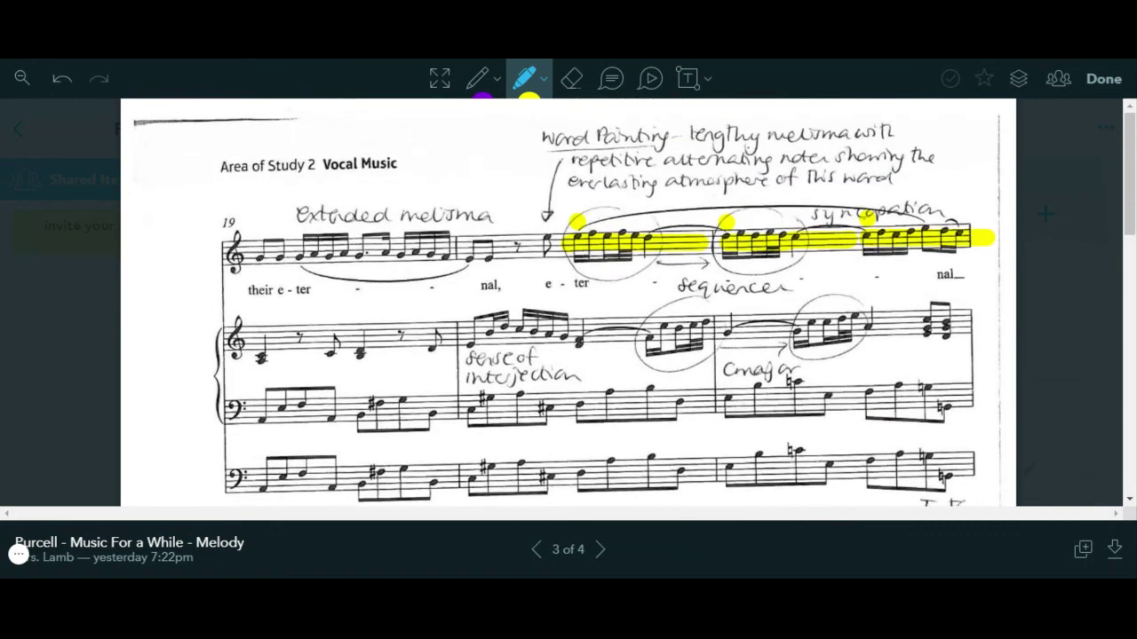